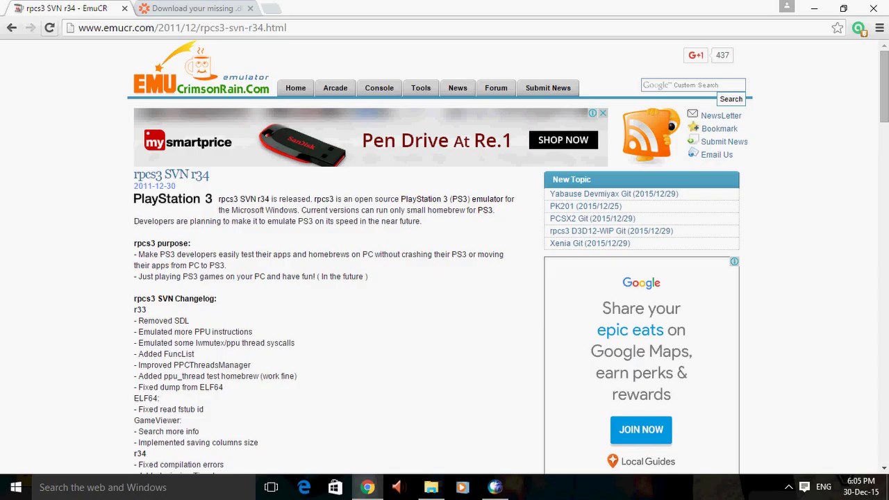
Review the rpcs3 SVN r34 page for its download link, and minimize the browser
{"action": "key", "text": "ctrl+l"}
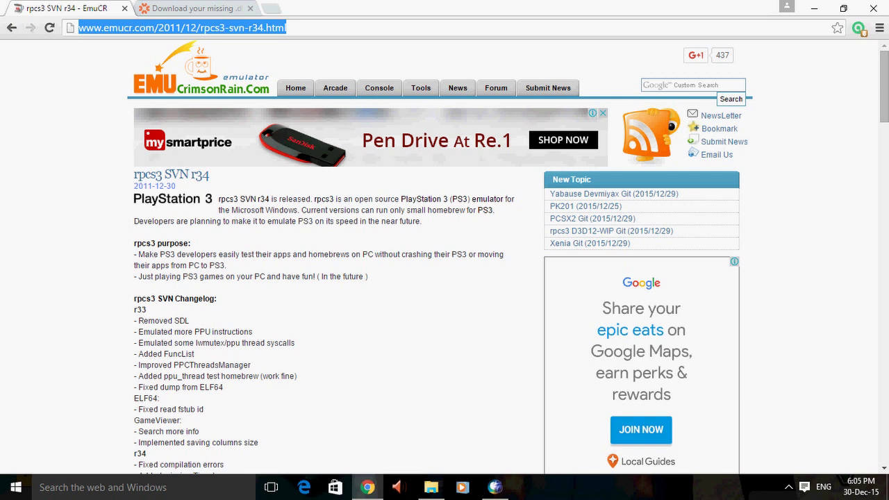
{"action": "scroll", "coordinate": [445, 257], "scroll_direction": "down", "scroll_amount": 10}
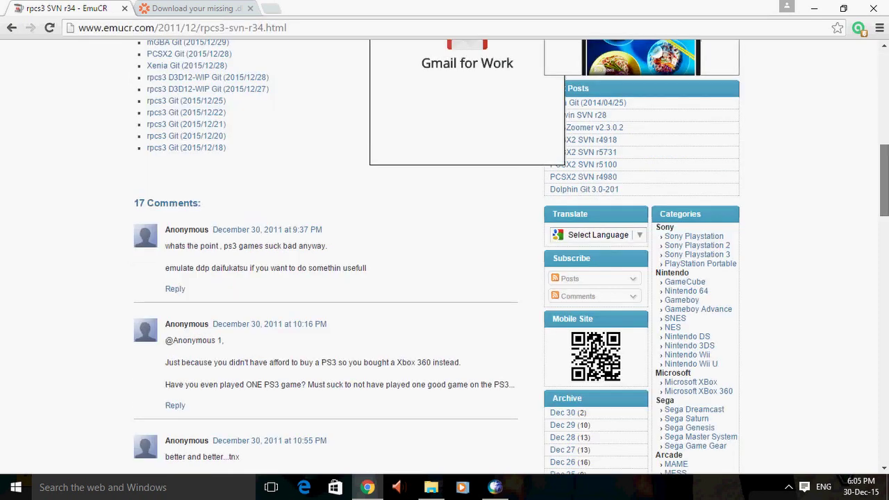
{"action": "scroll", "coordinate": [444, 257], "scroll_direction": "down", "scroll_amount": 2}
{"action": "scroll", "coordinate": [444, 257], "scroll_direction": "up", "scroll_amount": 4}
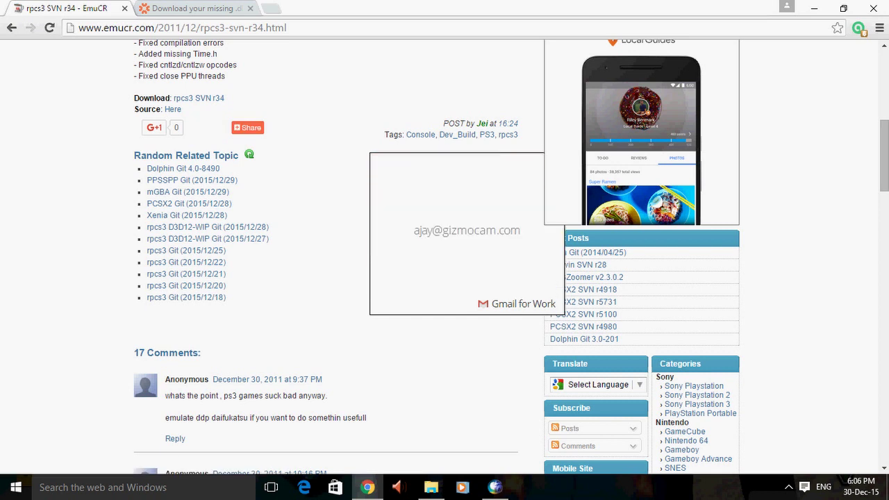
{"action": "left_click", "coordinate": [814, 9]}
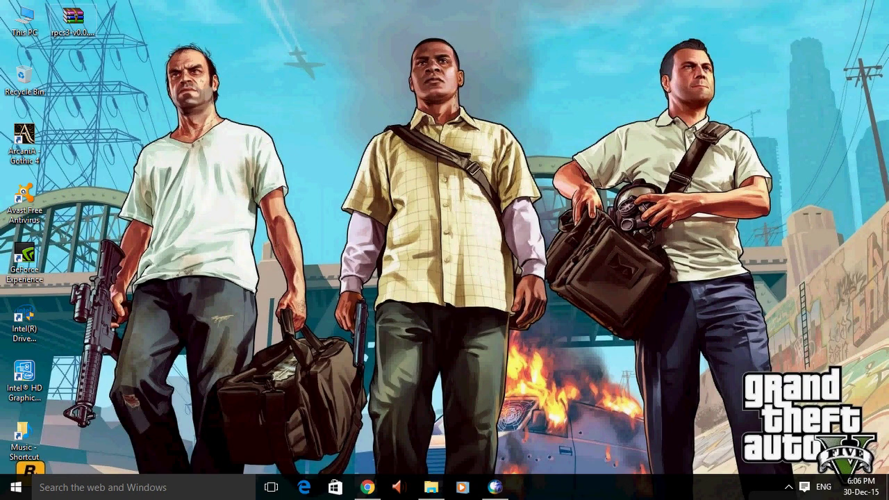
Extract the rpcs3 ZIP archive from the desktop to Local Disk (F:)
{"action": "left_click", "coordinate": [72, 17]}
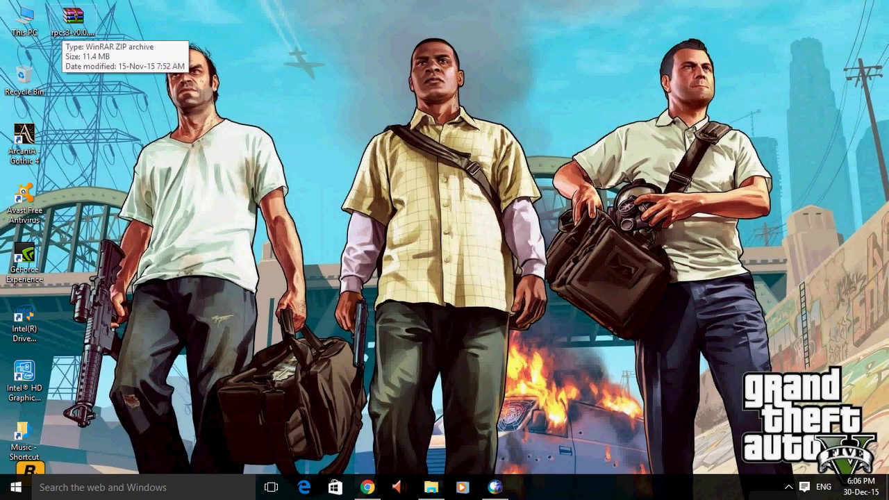
{"action": "key", "text": "Return"}
{"action": "key", "text": "alt+e"}
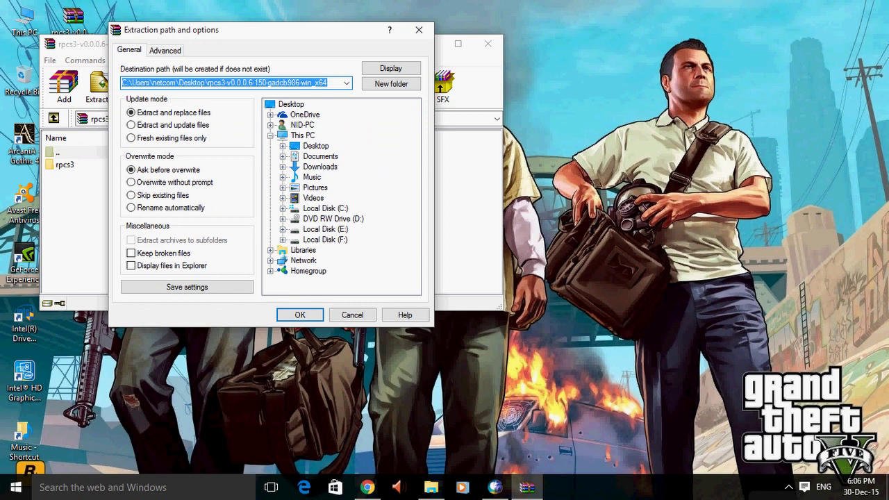
{"action": "left_click", "coordinate": [324, 238]}
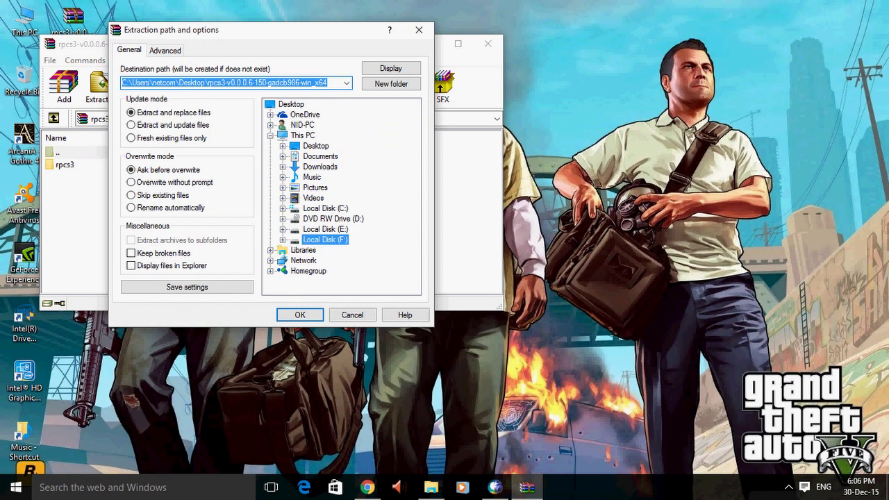
{"action": "left_click", "coordinate": [325, 228]}
{"action": "left_click", "coordinate": [325, 239]}
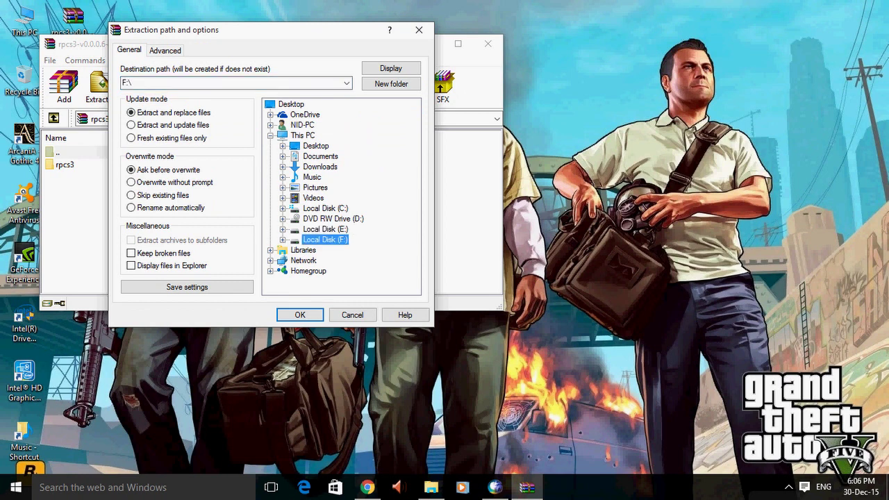
{"action": "key", "text": "Return"}
{"action": "key", "text": "Escape"}
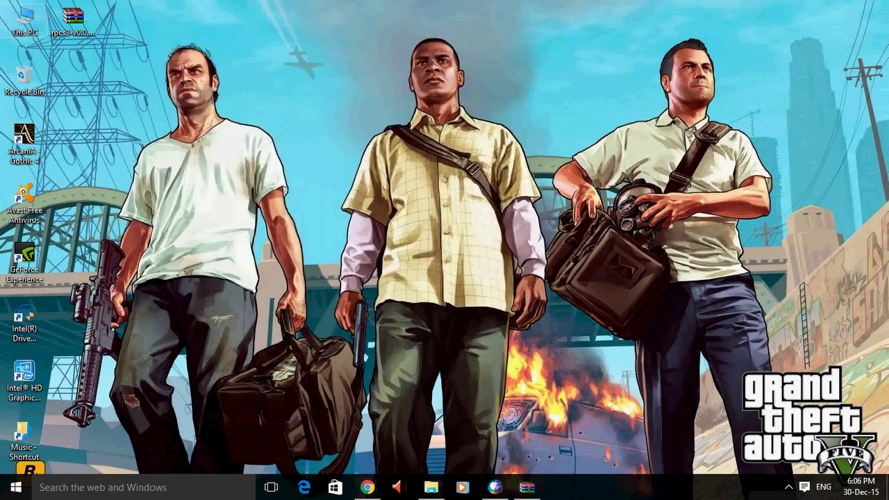
Open the rpcs3 folder on Local Disk (F:)
{"action": "key", "text": "Return"}
{"action": "key", "text": "Down"}
{"action": "key", "text": "Down"}
{"action": "key", "text": "Return"}
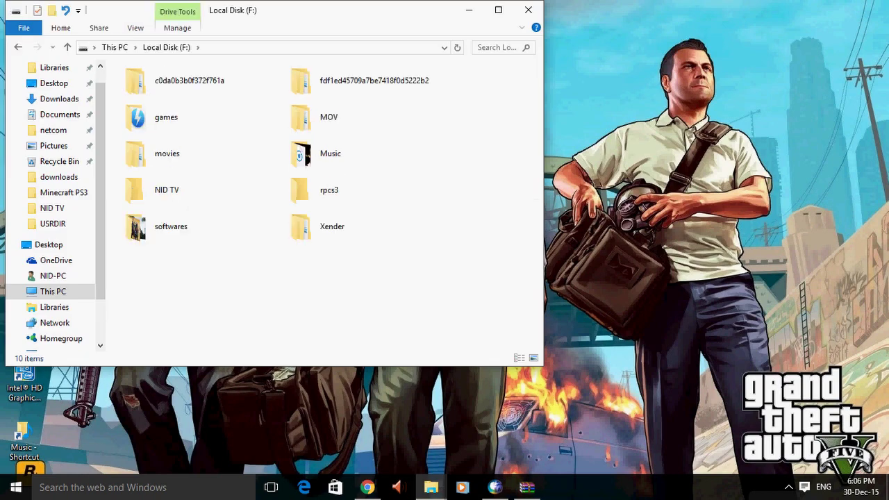
{"action": "key", "text": "r"}
{"action": "key", "text": "Return"}
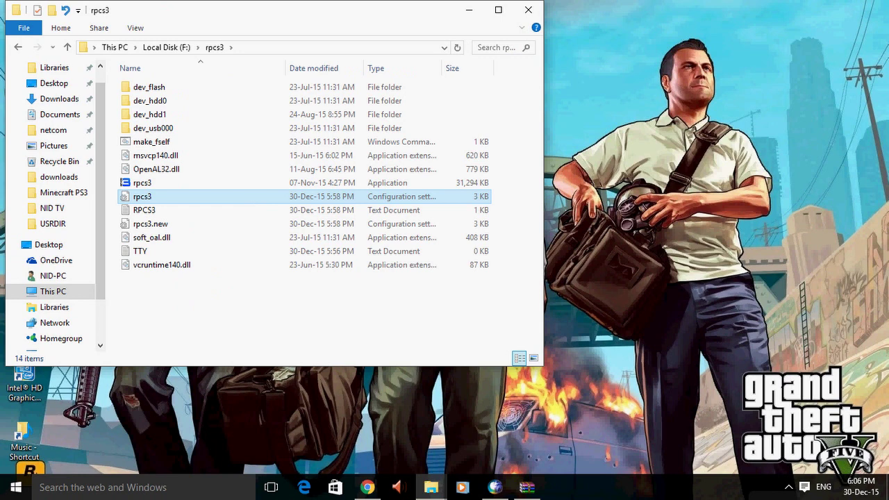
Launch the rpcs3 application, look over its available commands, and close it
{"action": "key", "text": "r"}
{"action": "key", "text": "Return"}
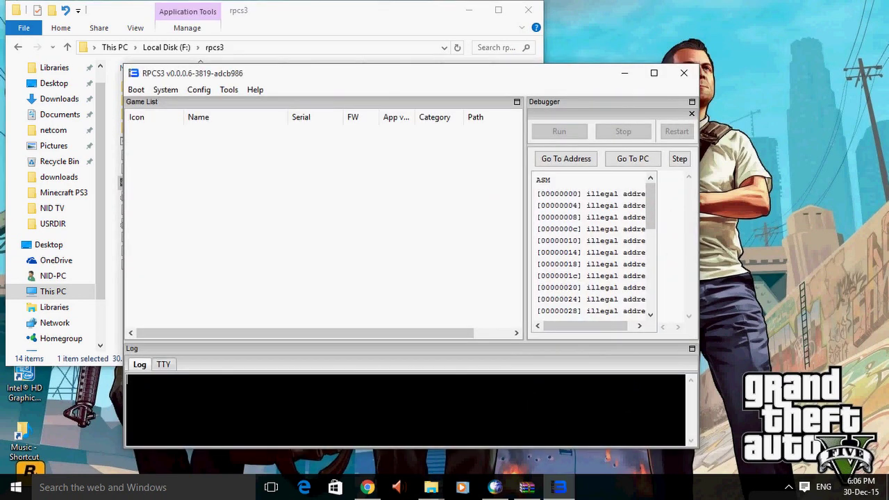
{"action": "key", "text": "alt+s"}
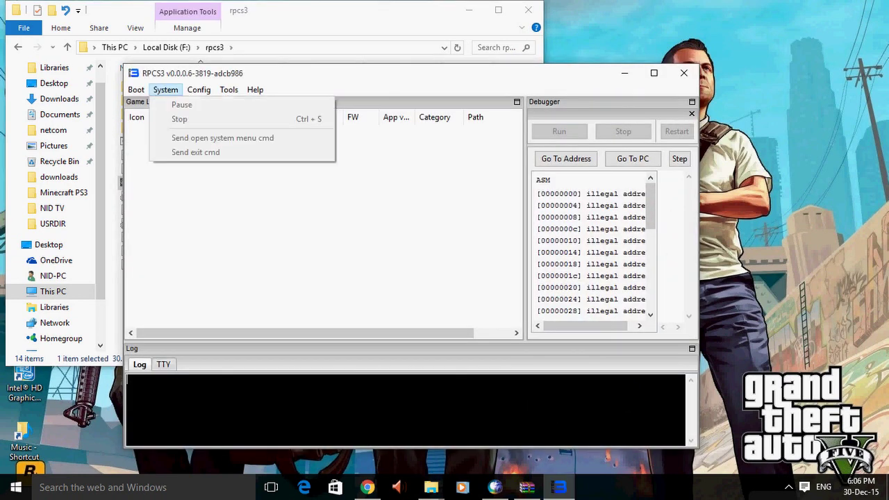
{"action": "key", "text": "alt+h"}
{"action": "key", "text": "alt+F4"}
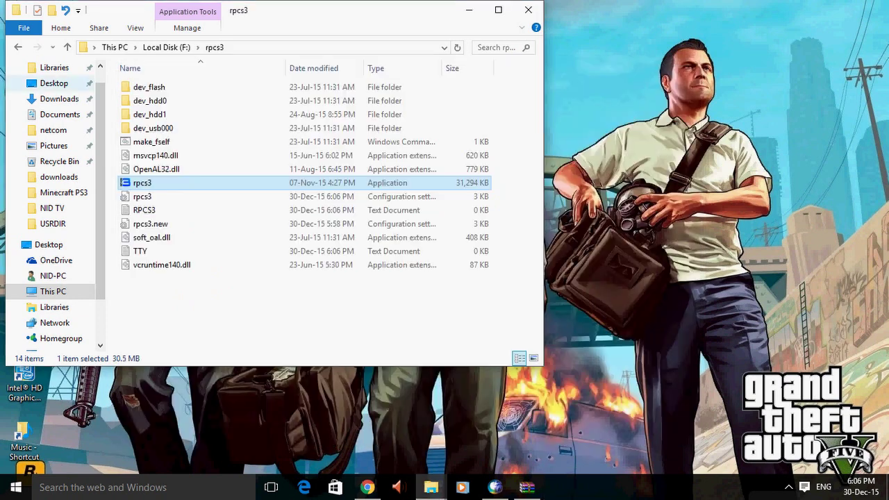
Launch psnstuff_x64 from the psnstuff folder in F:\games and minimize the file window
{"action": "left_click", "coordinate": [18, 47]}
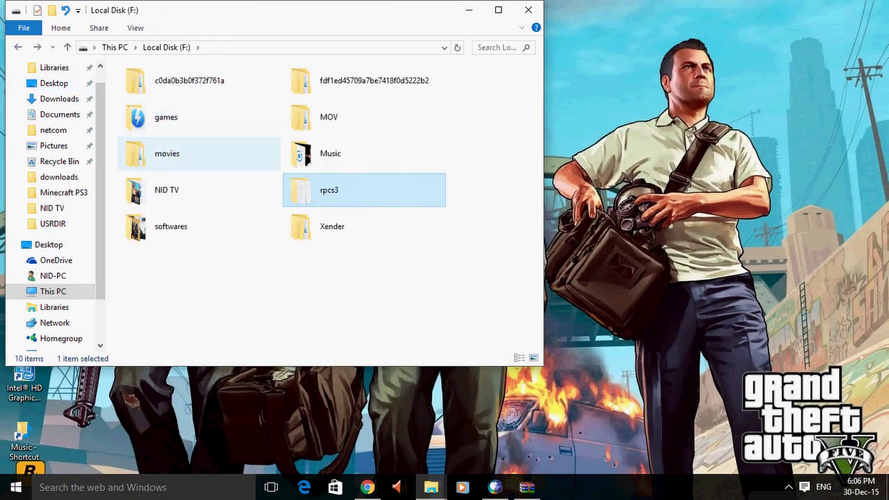
{"action": "left_click", "coordinate": [166, 118]}
{"action": "double_click", "coordinate": [166, 117]}
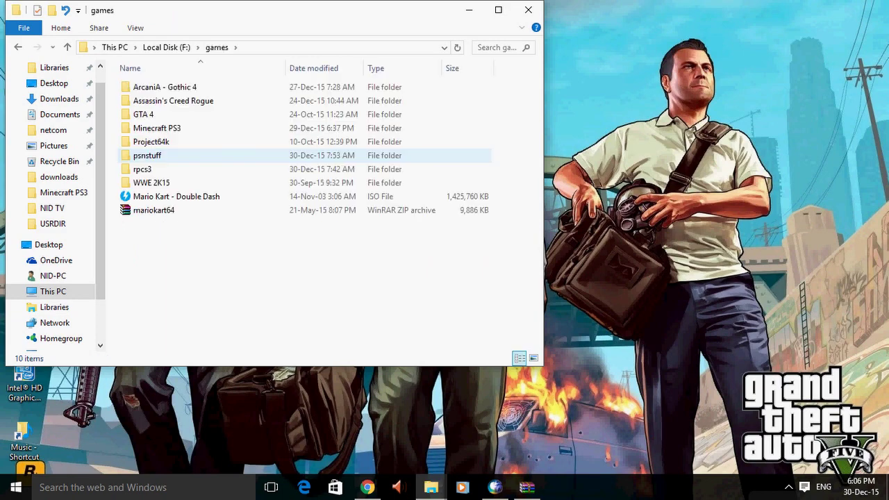
{"action": "double_click", "coordinate": [146, 155]}
{"action": "left_click", "coordinate": [154, 142]}
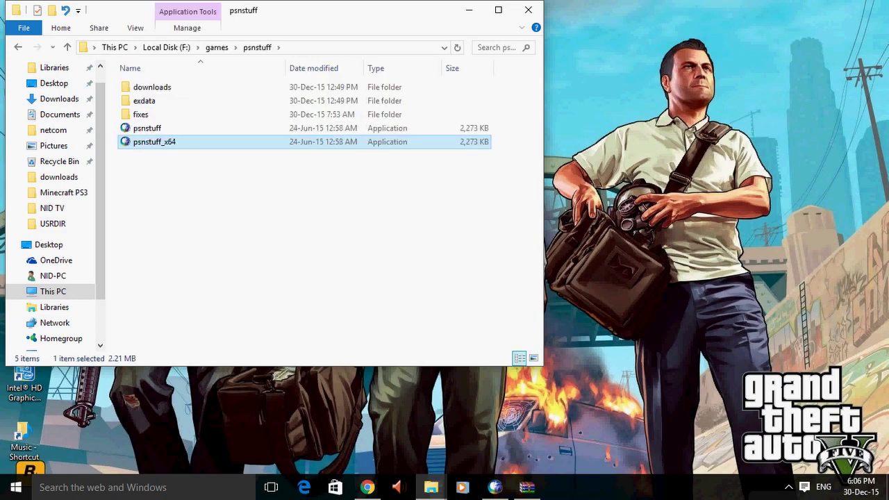
{"action": "left_click", "coordinate": [469, 10]}
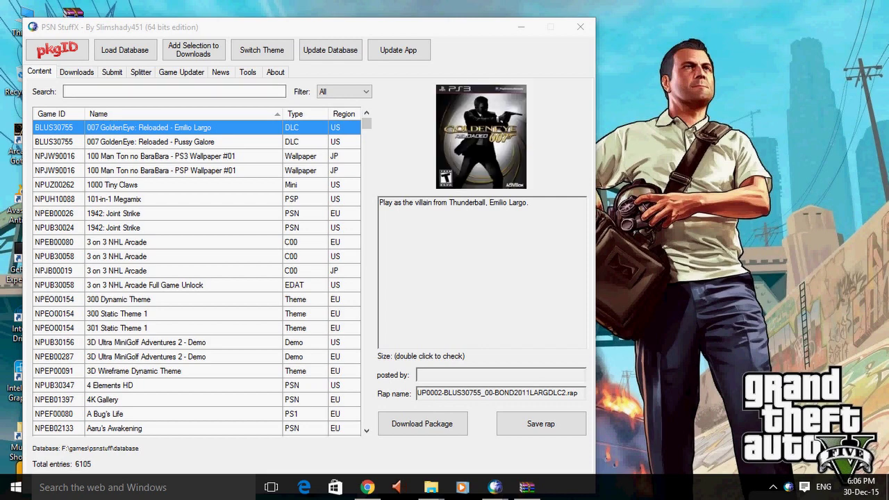
Browse the PSN content list, checking the Modern Warfare 2 demo and Medal of Honor Warfighter Limited Edition entries, and close the program
{"action": "scroll", "coordinate": [196, 277], "scroll_direction": "down", "scroll_amount": 15}
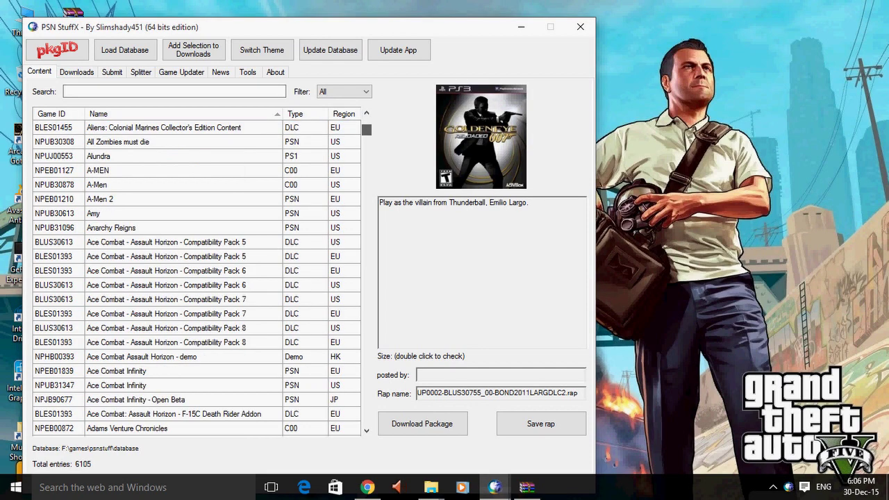
{"action": "left_click", "coordinate": [146, 184]}
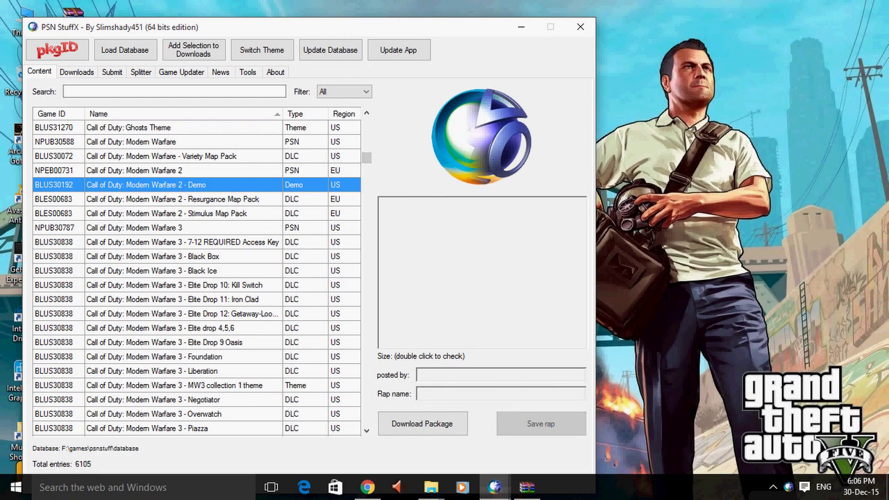
{"action": "left_click_drag", "start_coordinate": [366, 158], "coordinate": [365, 262]}
{"action": "left_click", "coordinate": [152, 199]}
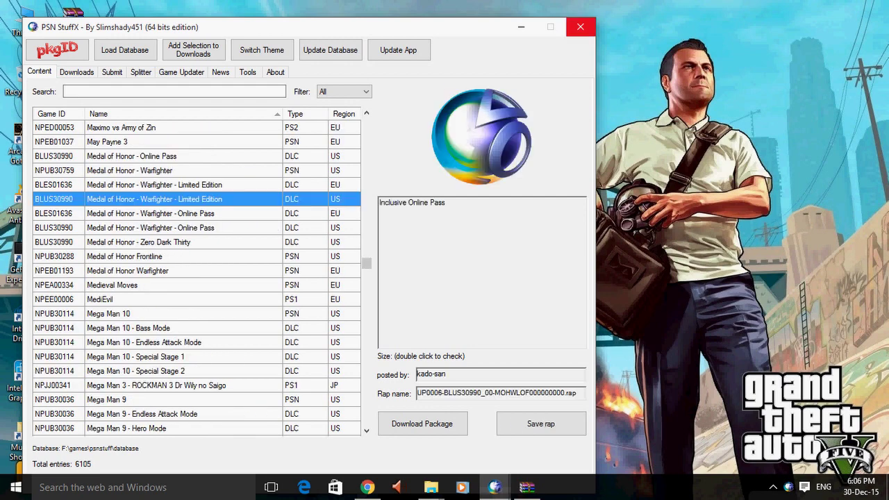
{"action": "left_click", "coordinate": [580, 26]}
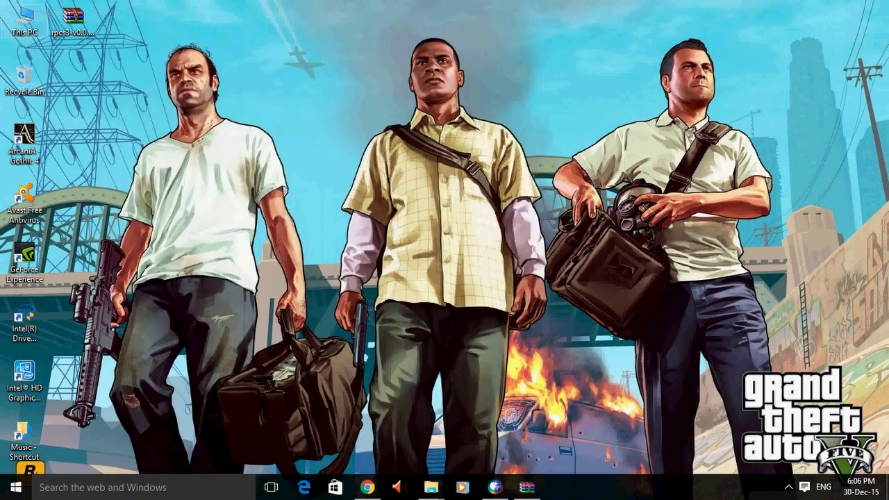
Open the psnstuff folder inside F:\games in a new file window
{"action": "key", "text": "super+e"}
{"action": "double_click", "coordinate": [208, 314]}
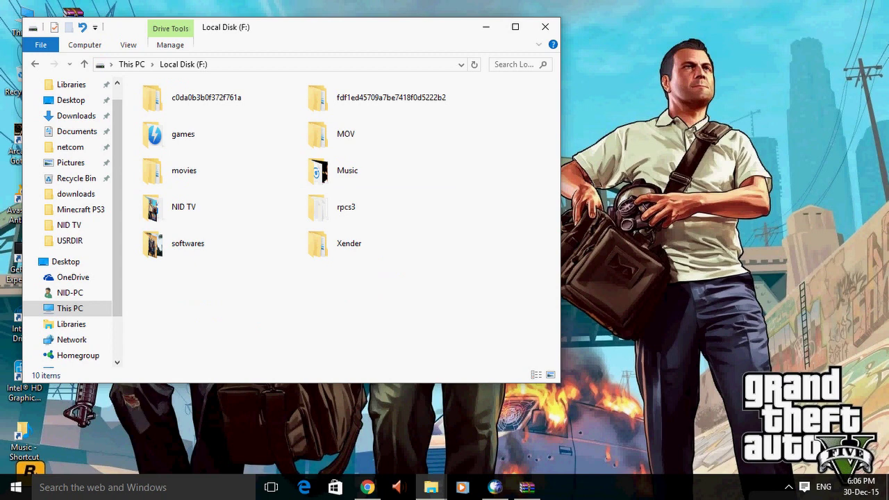
{"action": "left_click", "coordinate": [346, 207]}
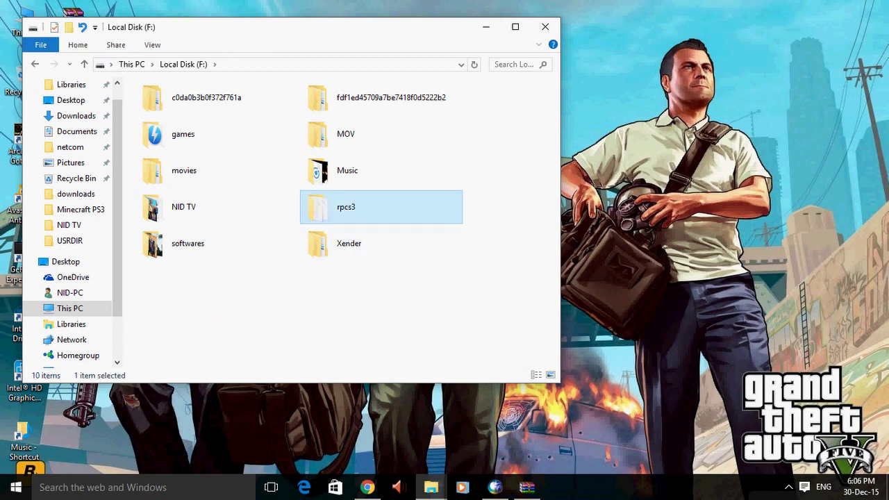
{"action": "left_click", "coordinate": [183, 134]}
{"action": "key", "text": "Return"}
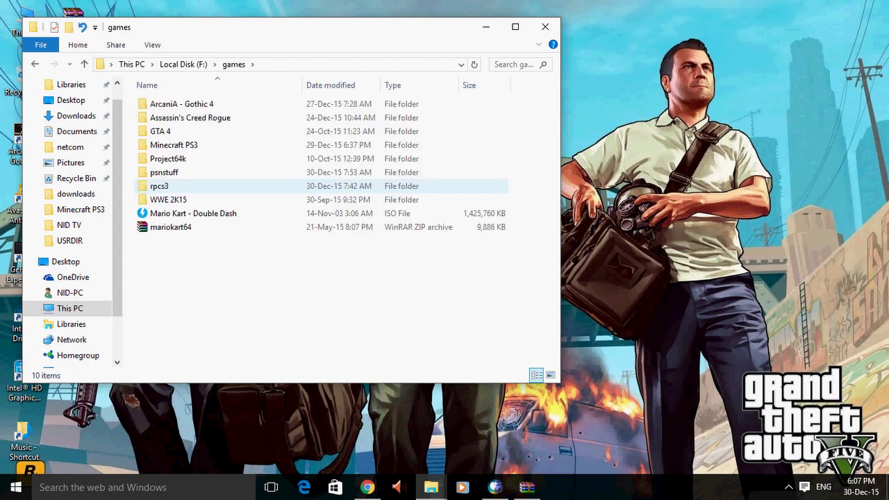
{"action": "left_click", "coordinate": [164, 172]}
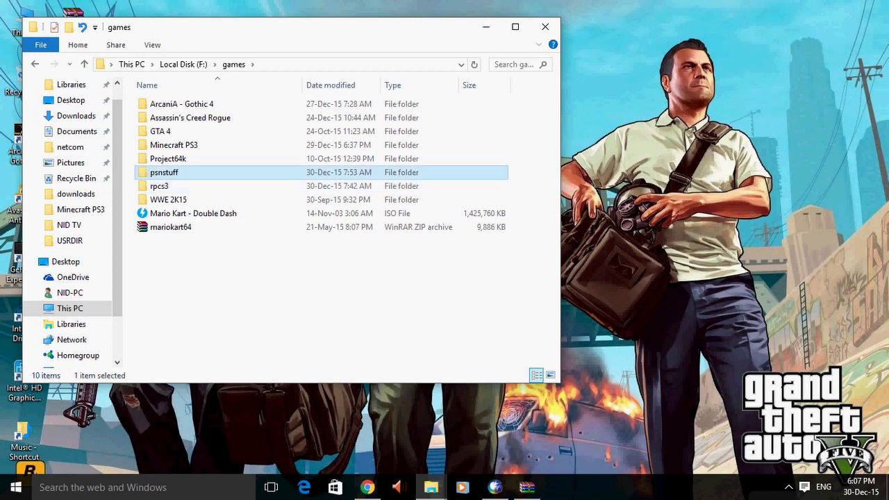
{"action": "key", "text": "Return"}
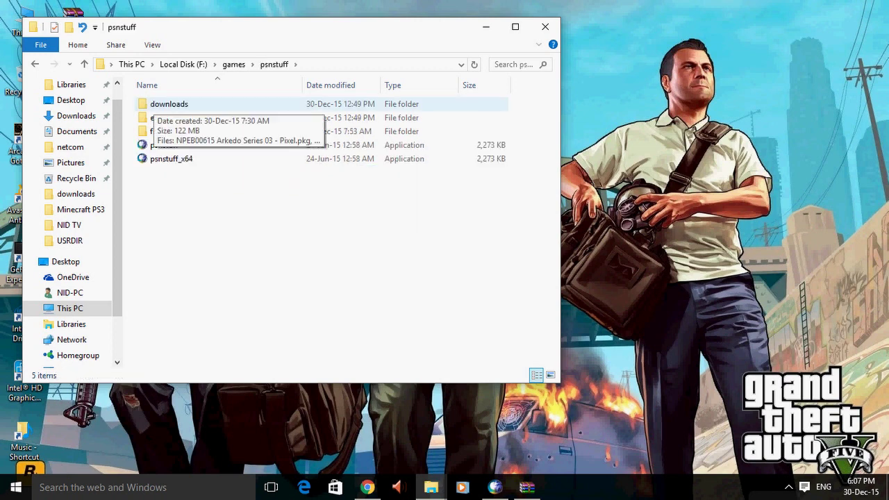
Examine the PKG files in the psnstuff downloads folder and return to the psnstuff folder
{"action": "double_click", "coordinate": [169, 104]}
{"action": "left_click_drag", "start_coordinate": [177, 136], "coordinate": [227, 188]}
{"action": "left_click_drag", "start_coordinate": [227, 136], "coordinate": [270, 94]}
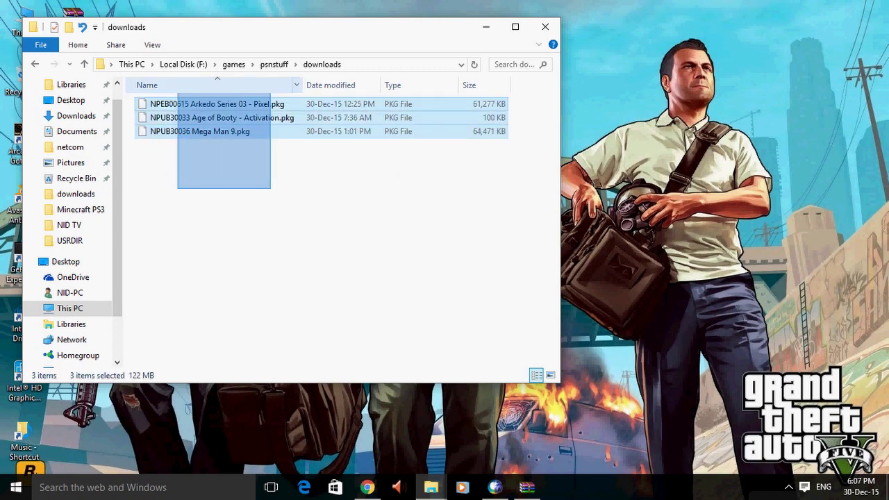
{"action": "left_click", "coordinate": [271, 93]}
{"action": "key", "text": "BackSpace"}
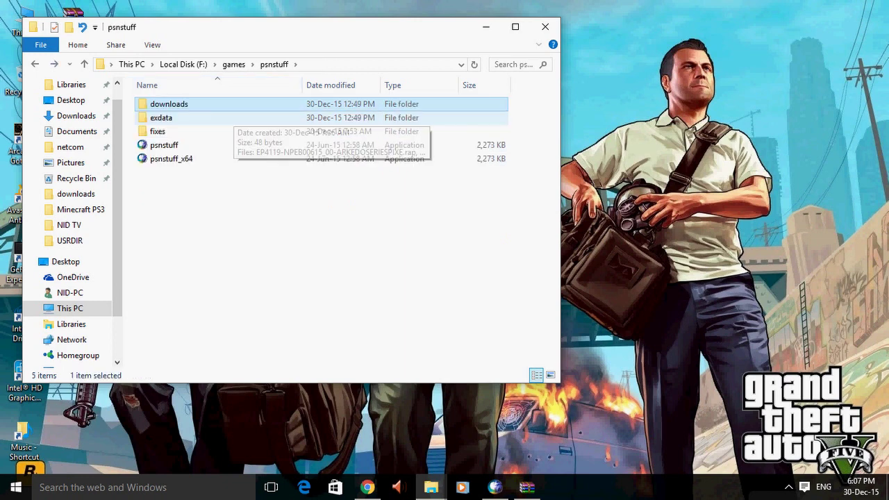
Open the exdata folder, look over its RAP files, and copy EP4119-NPEB00615_00-ARKEDOSERIESPIXE.rap
{"action": "double_click", "coordinate": [229, 117]}
{"action": "left_click_drag", "start_coordinate": [157, 93], "coordinate": [249, 150]}
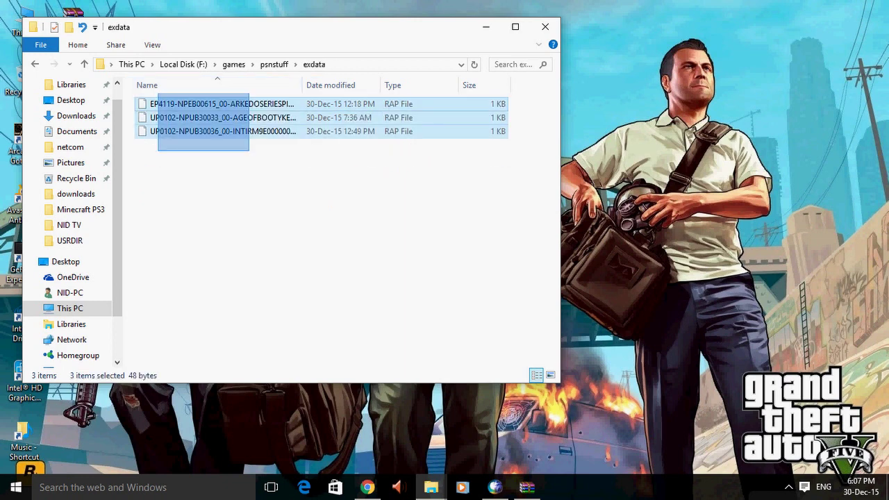
{"action": "left_click", "coordinate": [248, 150]}
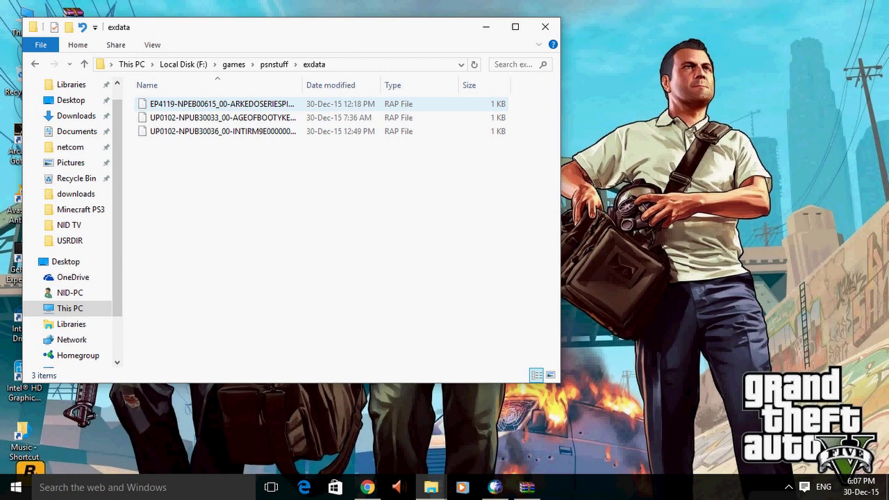
{"action": "left_click", "coordinate": [222, 104]}
{"action": "right_click", "coordinate": [230, 103]}
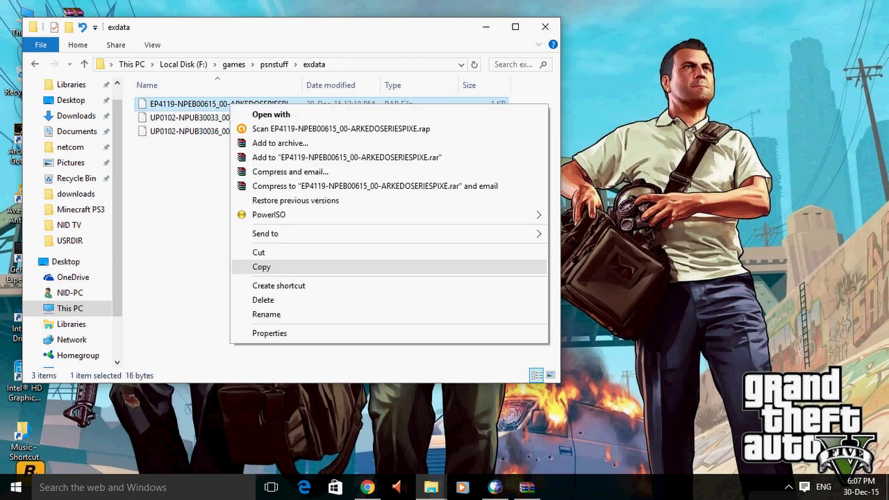
{"action": "left_click", "coordinate": [261, 266]}
Open the rpcs3 folder at the root of drive F:
{"action": "key", "text": "alt+Up"}
{"action": "key", "text": "alt+Up"}
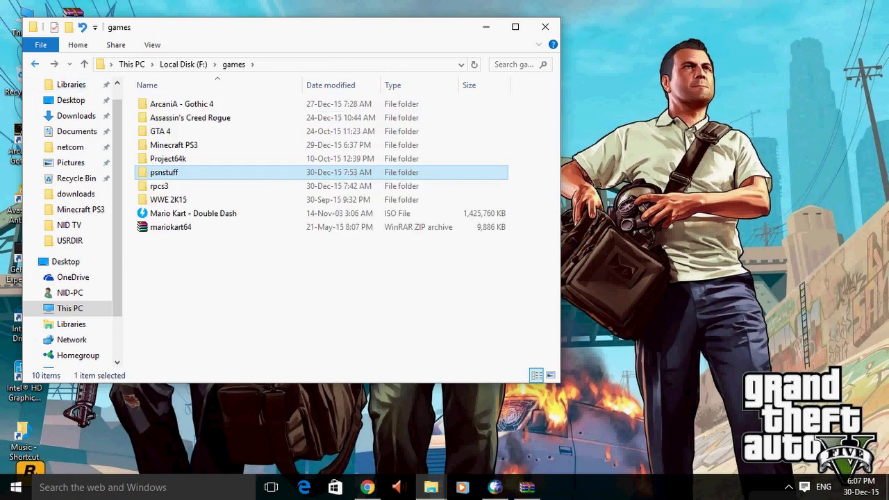
{"action": "key", "text": "alt+Up"}
{"action": "double_click", "coordinate": [346, 207]}
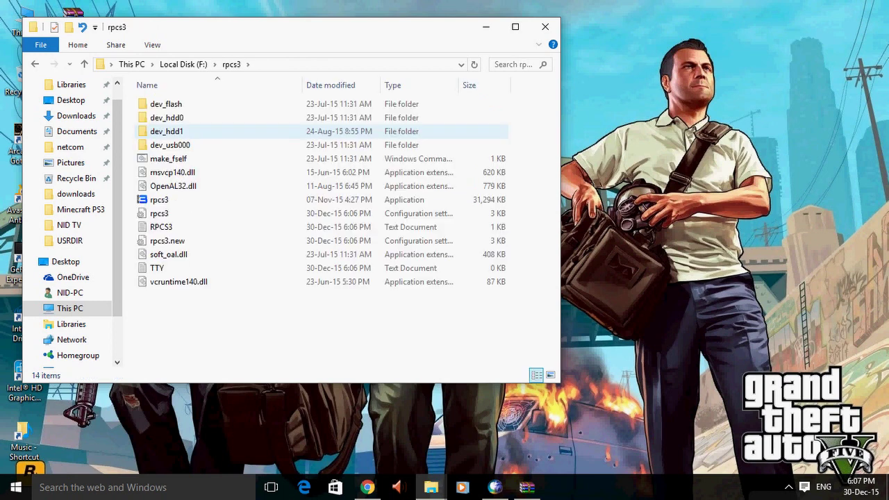
Paste the copied RAP file into the dev_hdd0\home\00000001\exdata folder
{"action": "left_click", "coordinate": [167, 117]}
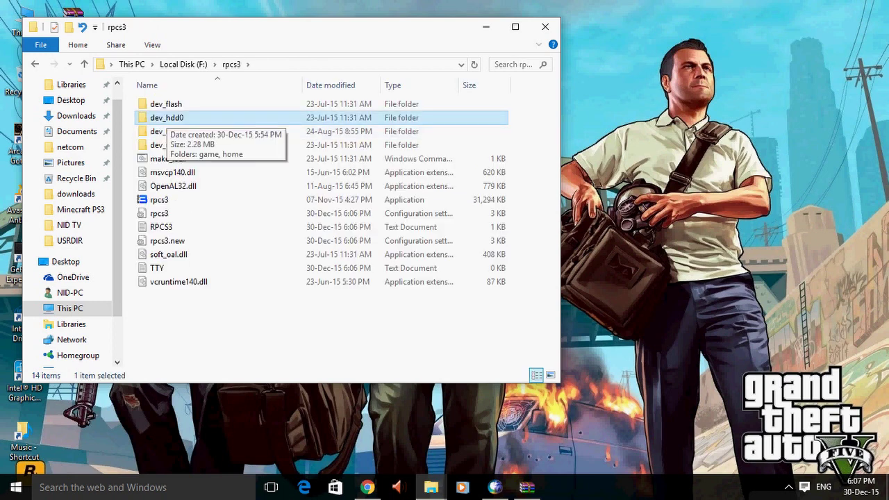
{"action": "key", "text": "Return"}
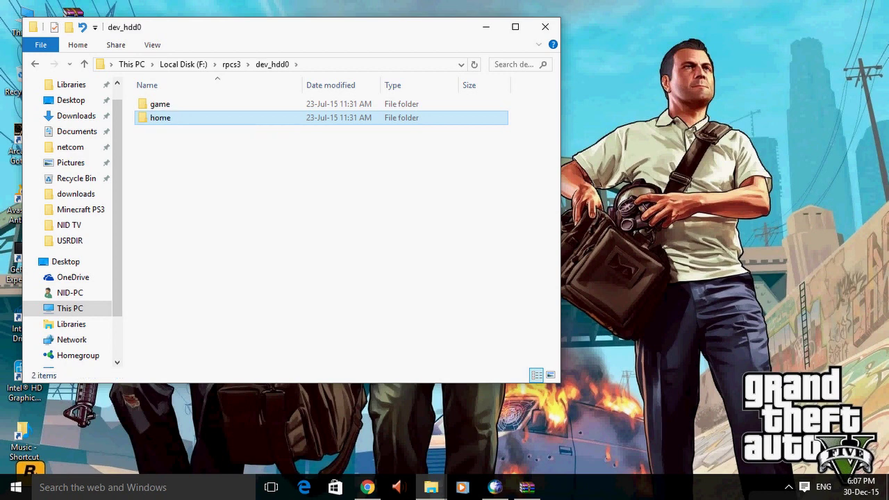
{"action": "key", "text": "Return"}
{"action": "key", "text": "Down"}
{"action": "key", "text": "Return"}
{"action": "key", "text": "Return"}
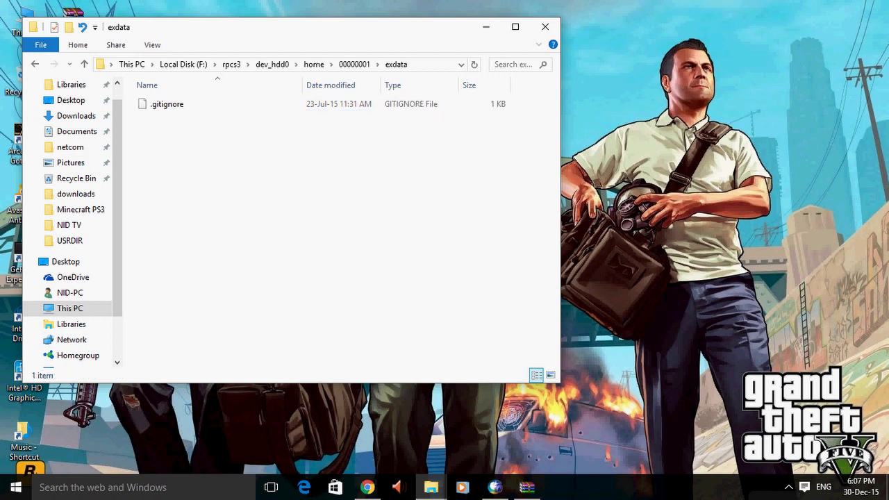
{"action": "key", "text": "shift+F10"}
{"action": "key", "text": "Return"}
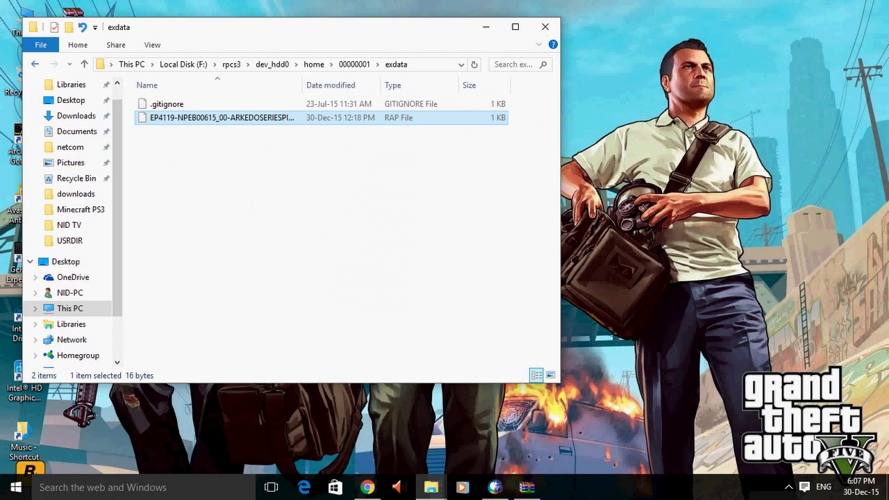
Return to the main rpcs3 folder and launch the rpcs3 application
{"action": "key", "text": "alt+Up"}
{"action": "key", "text": "alt+Up"}
{"action": "key", "text": "alt+Up"}
{"action": "key", "text": "alt+Up"}
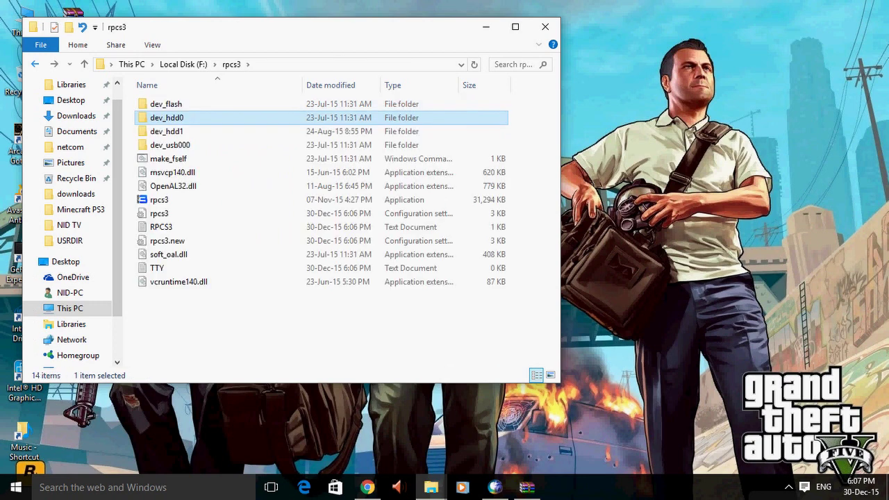
{"action": "key", "text": "r"}
{"action": "key", "text": "Return"}
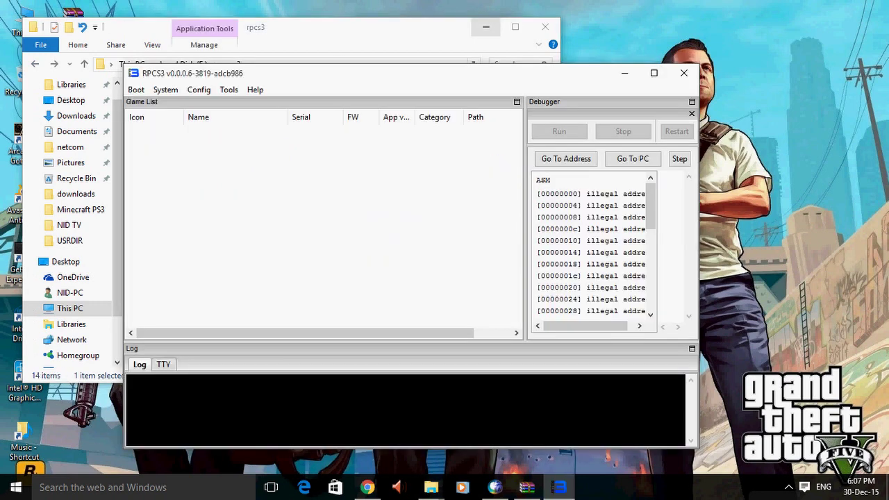
Install the package NPEB00615 Arkedo Series 03 - Pixel.pkg from the psnstuff downloads folder and select the game in the list
{"action": "key", "text": "alt+b"}
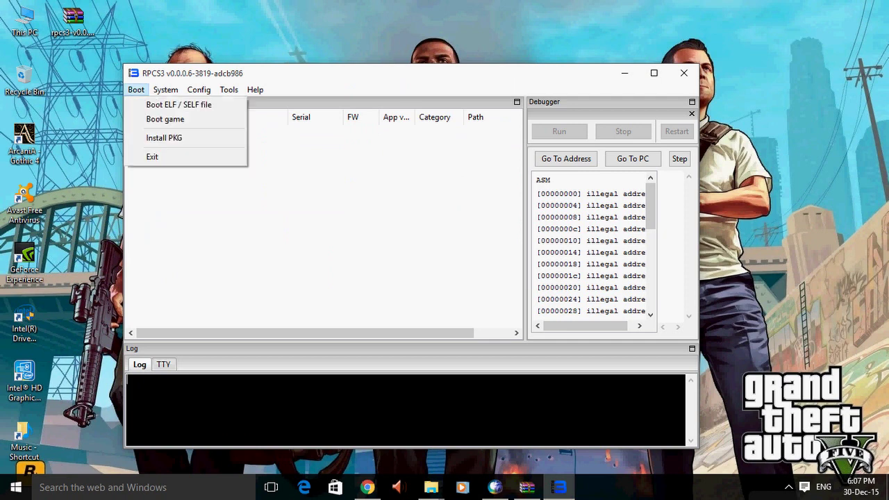
{"action": "key", "text": "Right"}
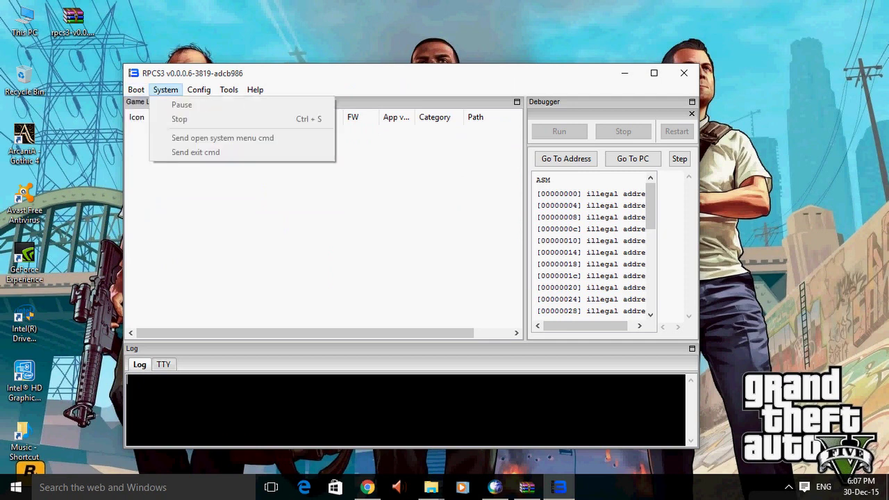
{"action": "key", "text": "Left"}
{"action": "key", "text": "Down"}
{"action": "key", "text": "Down"}
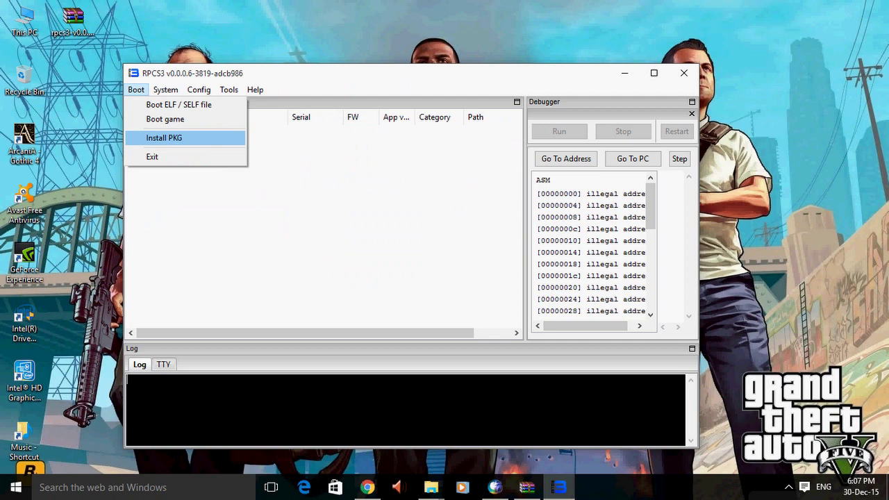
{"action": "key", "text": "Return"}
{"action": "left_click", "coordinate": [324, 188]}
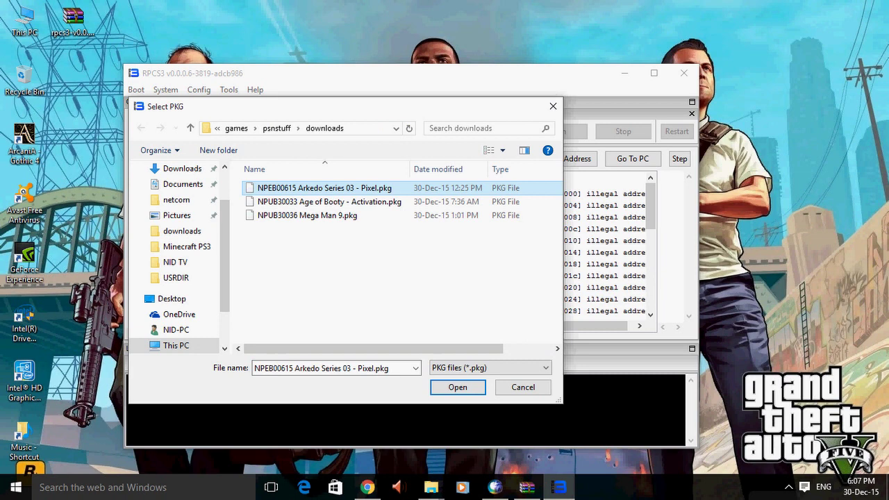
{"action": "key", "text": "Return"}
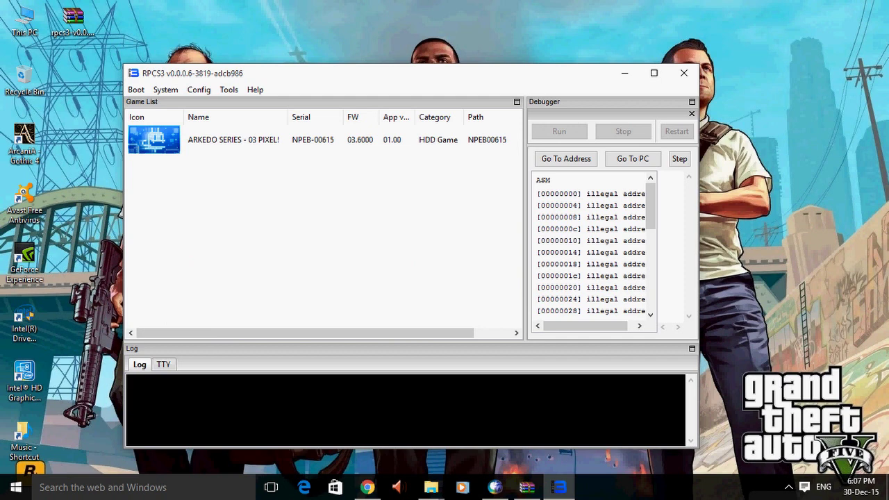
{"action": "left_click", "coordinate": [233, 140]}
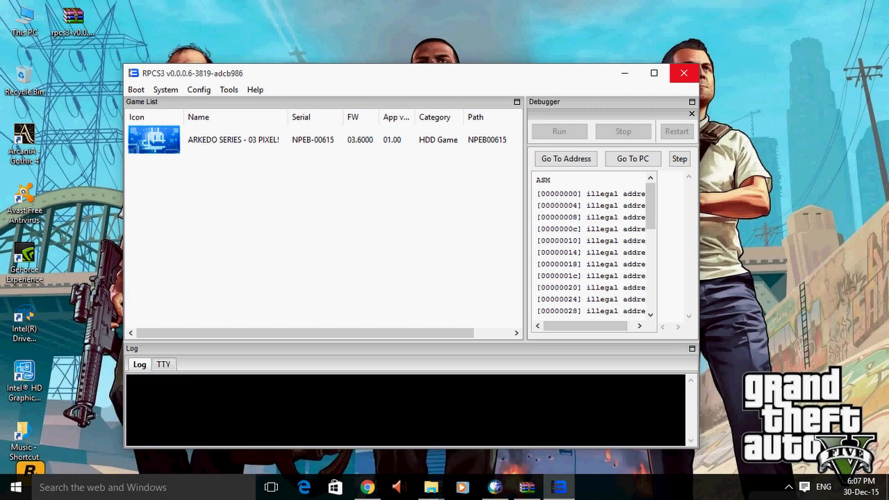
Close the emulator and relaunch the rpcs3 application from its folder using integrated graphics
{"action": "left_click", "coordinate": [684, 73]}
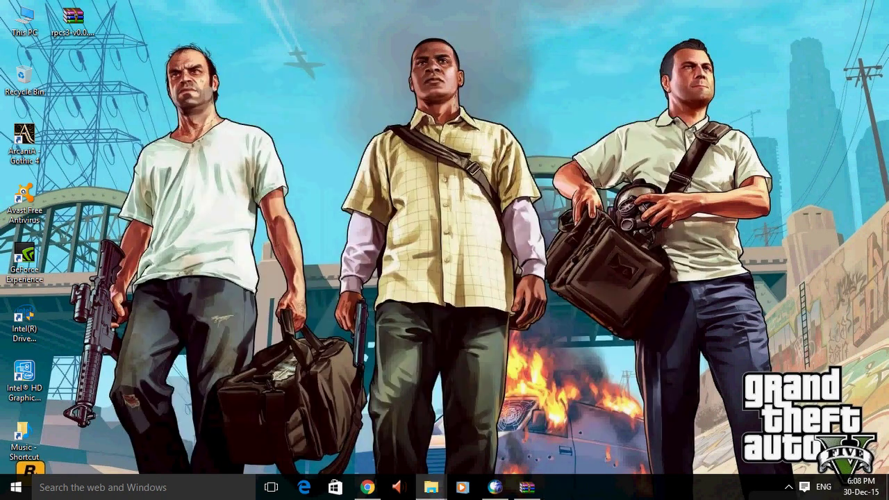
{"action": "mouse_move", "coordinate": [431, 487]}
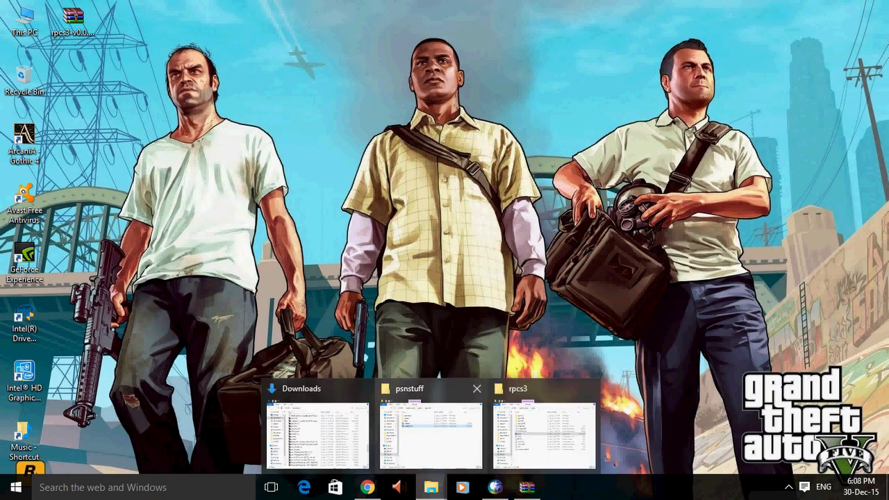
{"action": "left_click", "coordinate": [431, 430]}
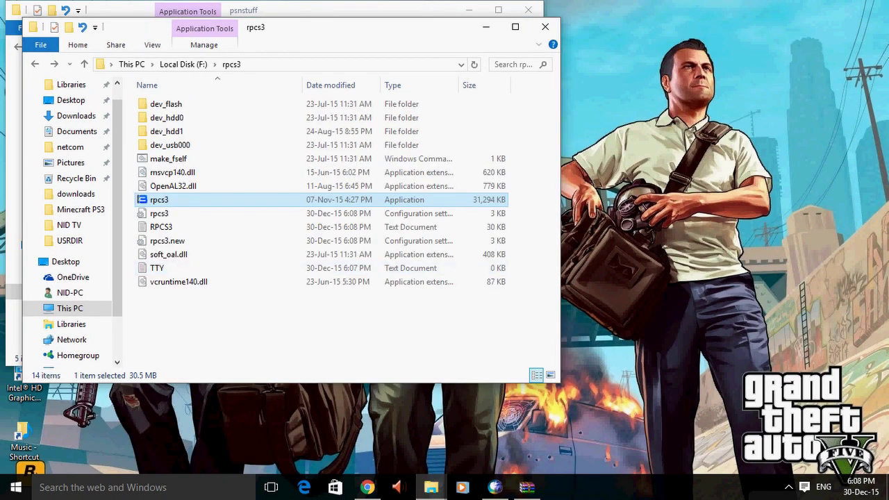
{"action": "right_click", "coordinate": [200, 199]}
{"action": "mouse_move", "coordinate": [273, 179]}
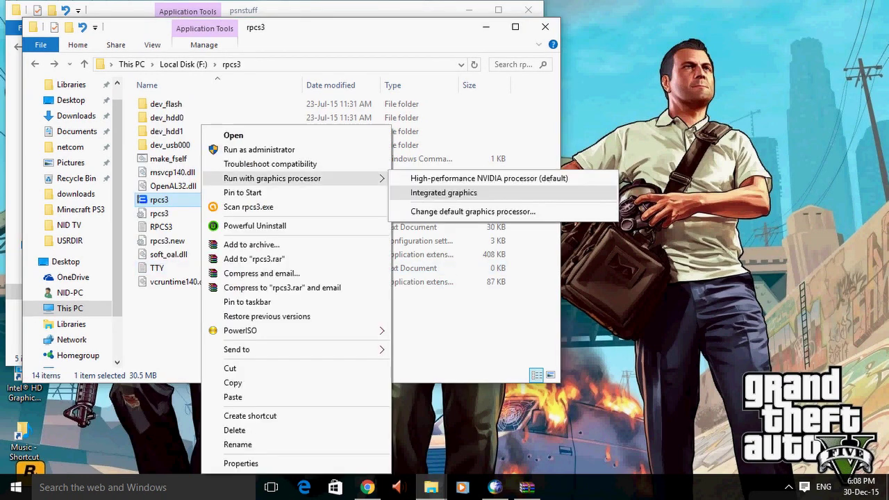
{"action": "left_click", "coordinate": [443, 192]}
In the emulator's core settings, set the PPU decoder to Interpreter 2 and the SPU decoder to Recompiler (ASMJIT)
{"action": "key", "text": "alt+c"}
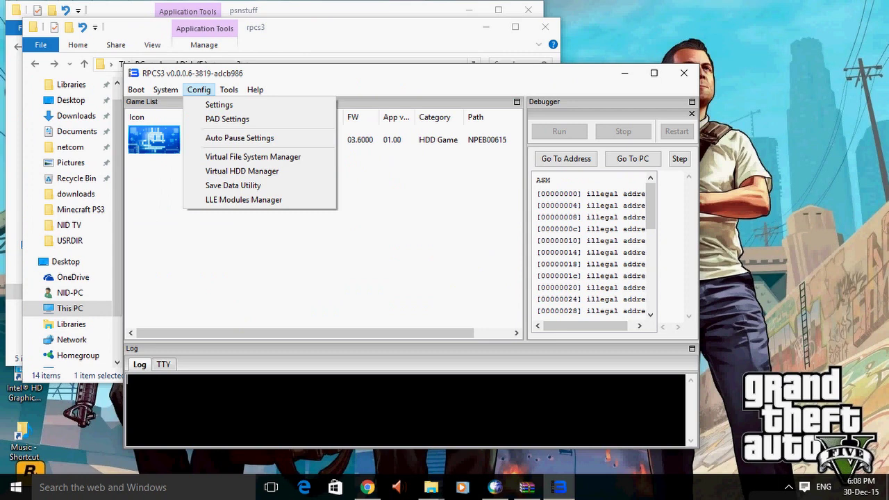
{"action": "key", "text": "Down"}
{"action": "key", "text": "Return"}
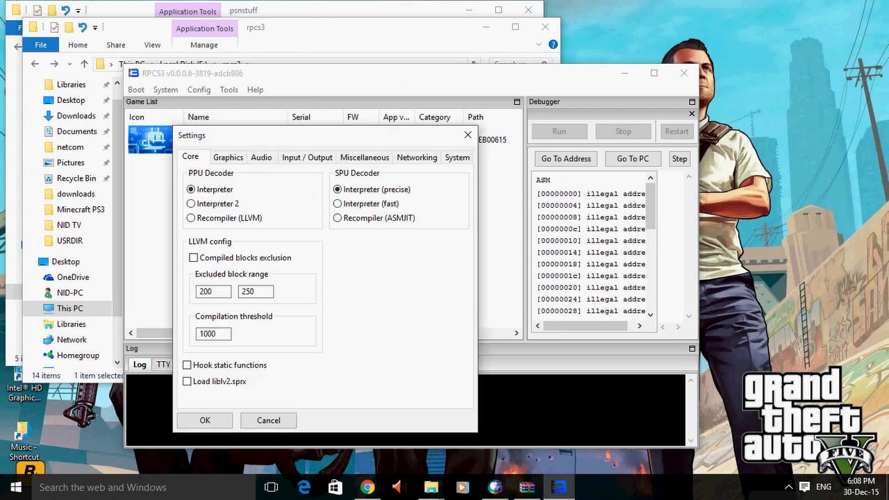
{"action": "left_click", "coordinate": [191, 203]}
{"action": "left_click", "coordinate": [337, 218]}
In the graphics settings, keep OpenGL as the renderer and set the resolution to 1280x720
{"action": "left_click", "coordinate": [228, 156]}
{"action": "left_click", "coordinate": [236, 191]}
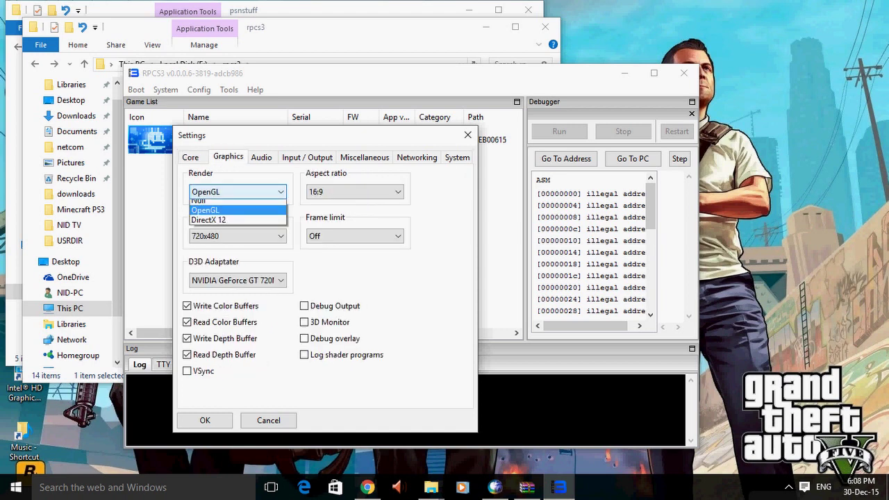
{"action": "key", "text": "Return"}
{"action": "left_click", "coordinate": [236, 236]}
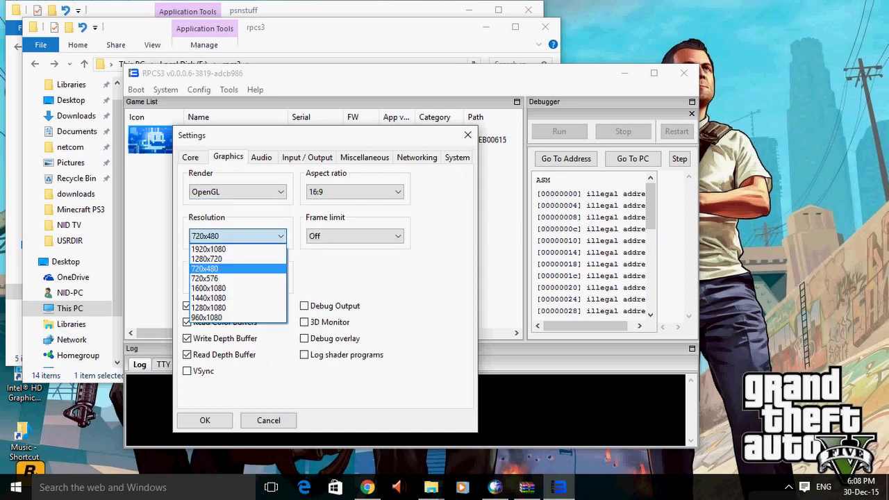
{"action": "key", "text": "Up"}
{"action": "key", "text": "Tab"}
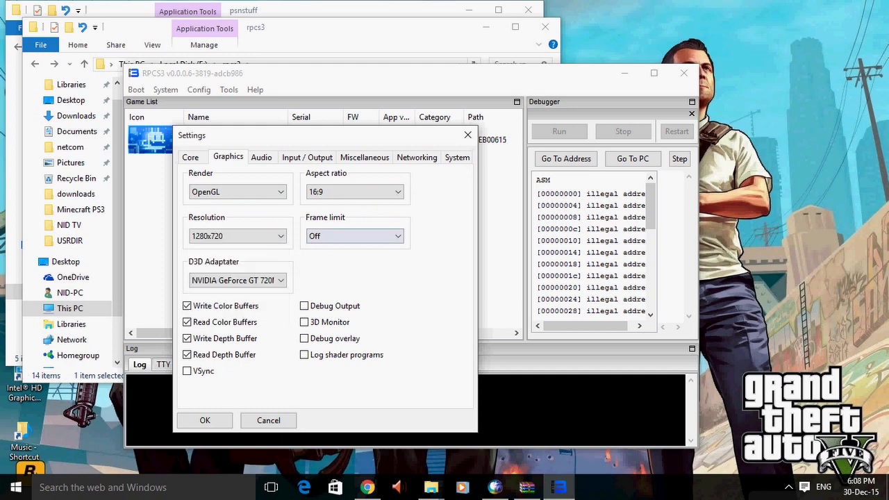
Set the D3D adapter to the Intel(R) HD Graphics Family
{"action": "key", "text": "shift+Tab"}
{"action": "key", "text": "shift+Tab"}
{"action": "key", "text": "Tab"}
{"action": "key", "text": "Tab"}
{"action": "key", "text": "Tab"}
{"action": "key", "text": "alt+Down"}
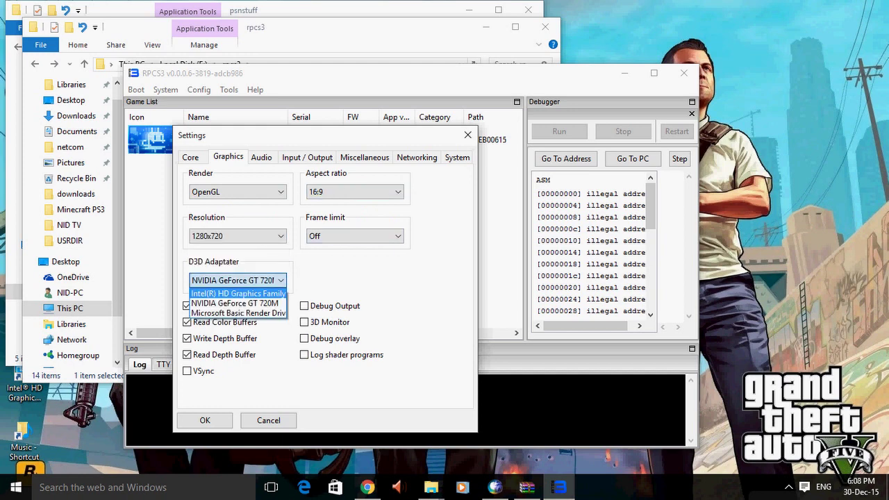
{"action": "key", "text": "Return"}
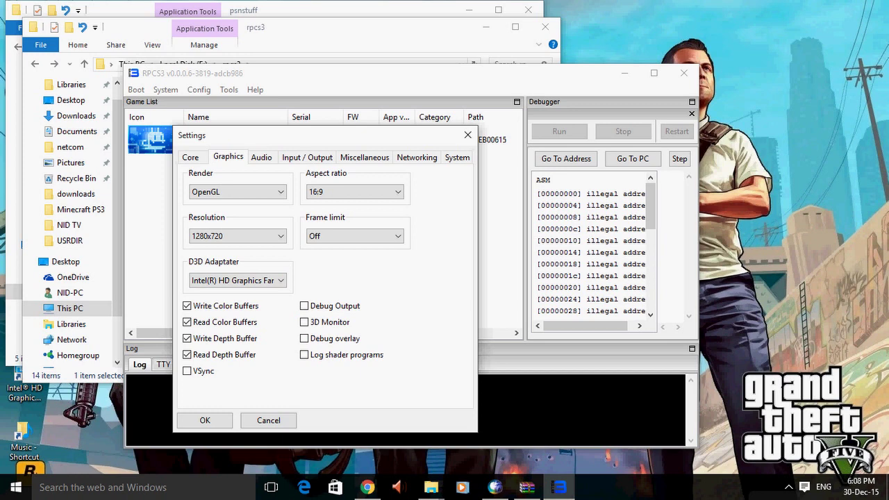
In the input/output settings, set the pad handler to XInput
{"action": "key", "text": "ctrl+Tab"}
{"action": "key", "text": "ctrl+Tab"}
{"action": "key", "text": "alt+Down"}
{"action": "key", "text": "Down"}
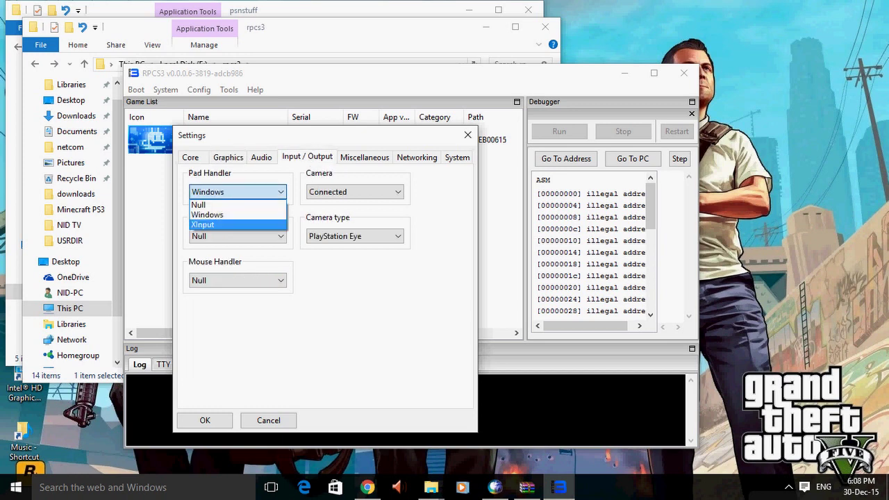
{"action": "key", "text": "Return"}
Set the audio output to XAudio2 and save the emulator settings
{"action": "key", "text": "ctrl+shift+Tab"}
{"action": "key", "text": "Down"}
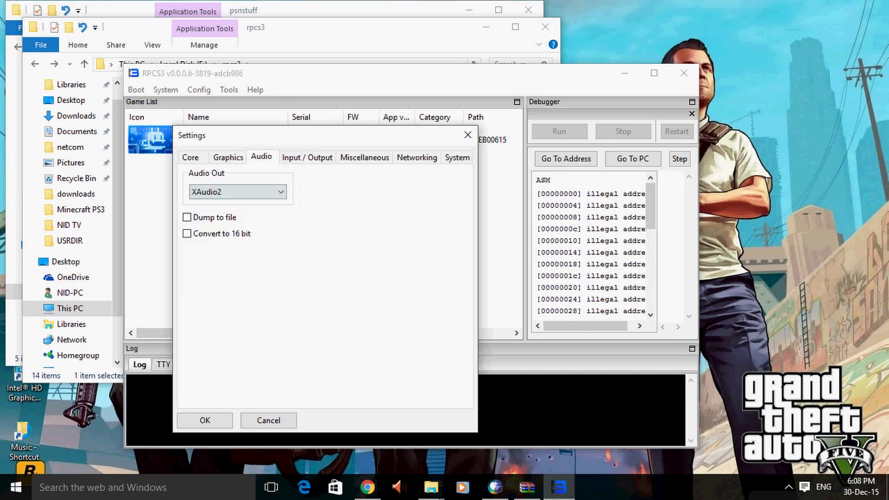
{"action": "key", "text": "Return"}
Boot ARKEDO SERIES - 03 PIXEL! from the game list and bring its game window forward
{"action": "right_click", "coordinate": [214, 150]}
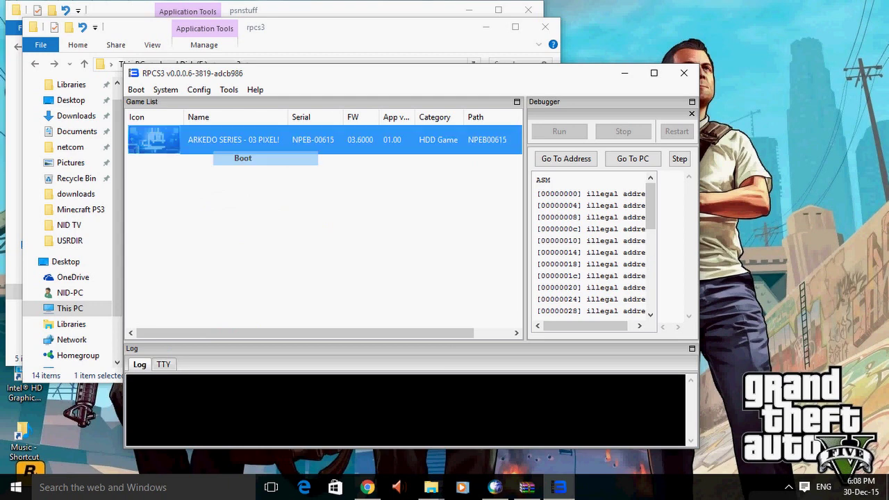
{"action": "left_click", "coordinate": [242, 158]}
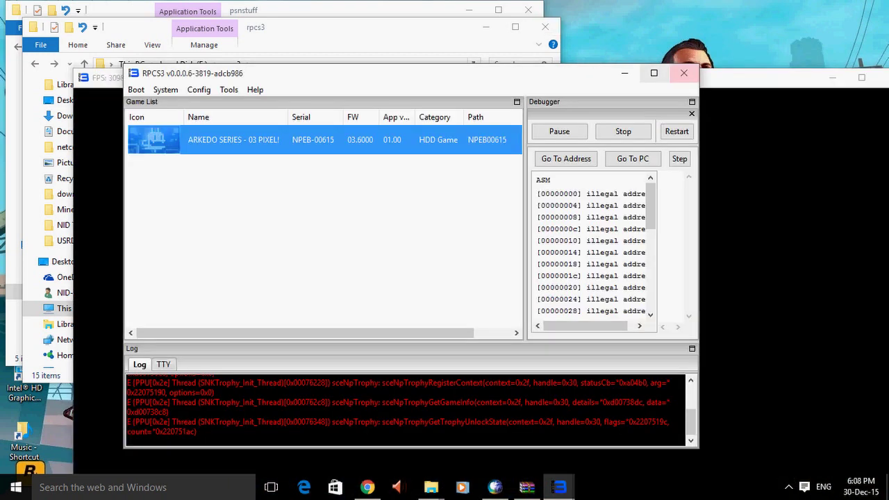
{"action": "left_click", "coordinate": [683, 73]}
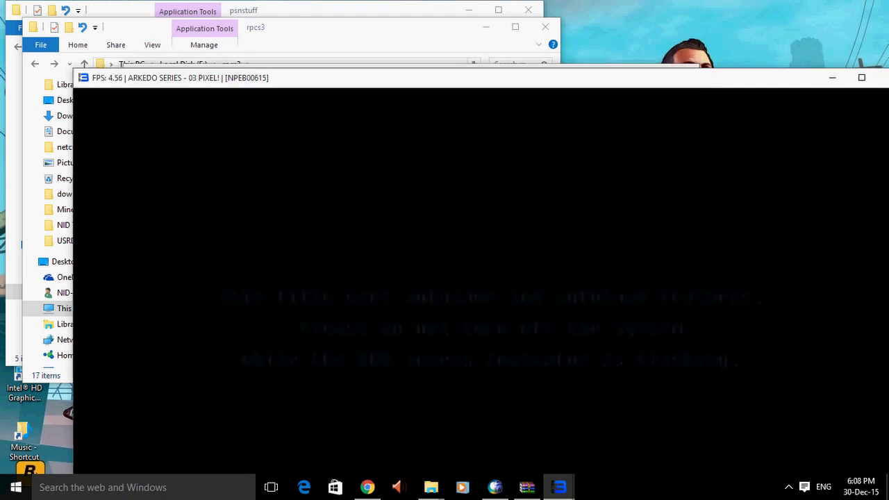
Watch the Arkedo game in full screen and return to the maximized game window
{"action": "key", "text": "super+Up"}
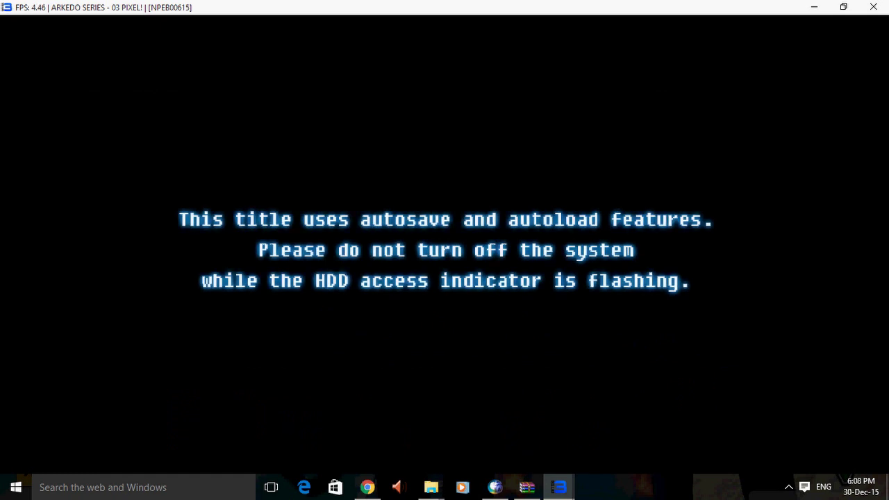
{"action": "key", "text": "super+Down"}
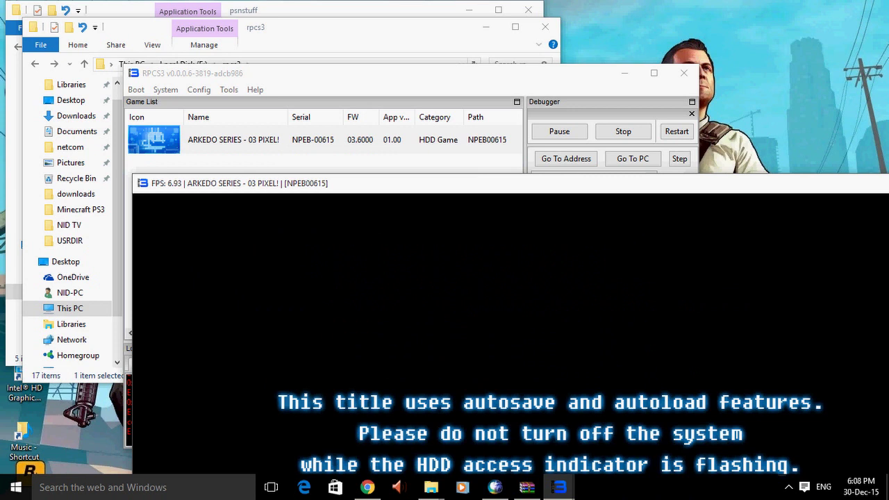
{"action": "key", "text": "super+Up"}
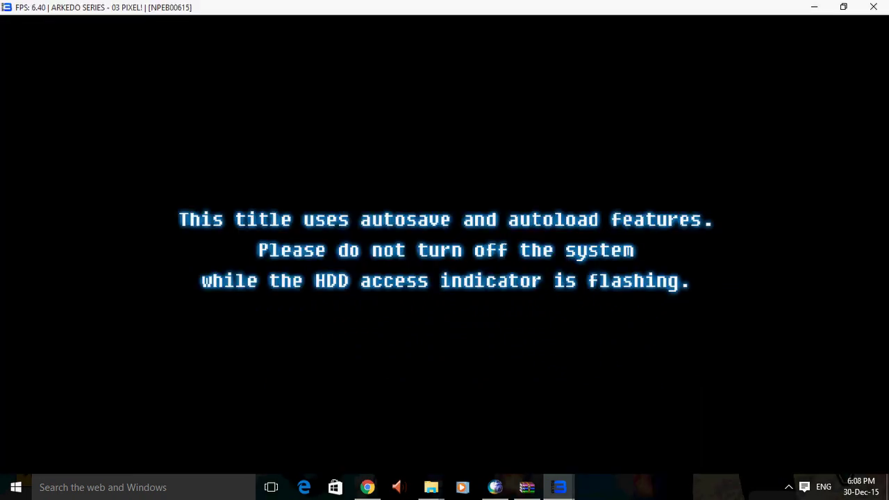
{"action": "key", "text": "alt+Return"}
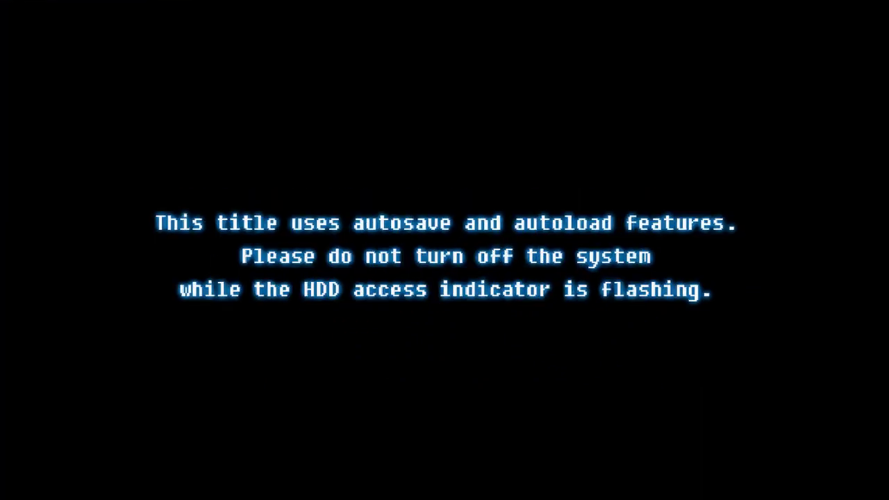
{"action": "key", "text": "alt+Return"}
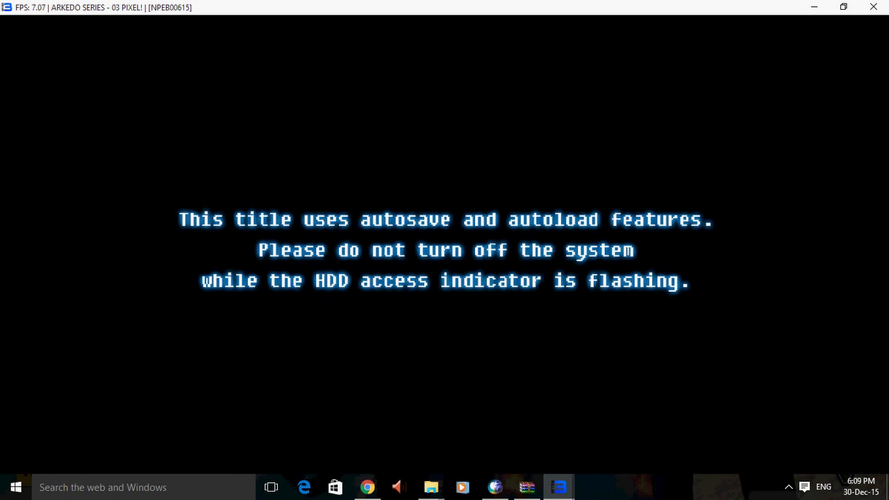
Restore the maximized Arkedo game window to its smaller size and close the running game
{"action": "key", "text": "super+Down"}
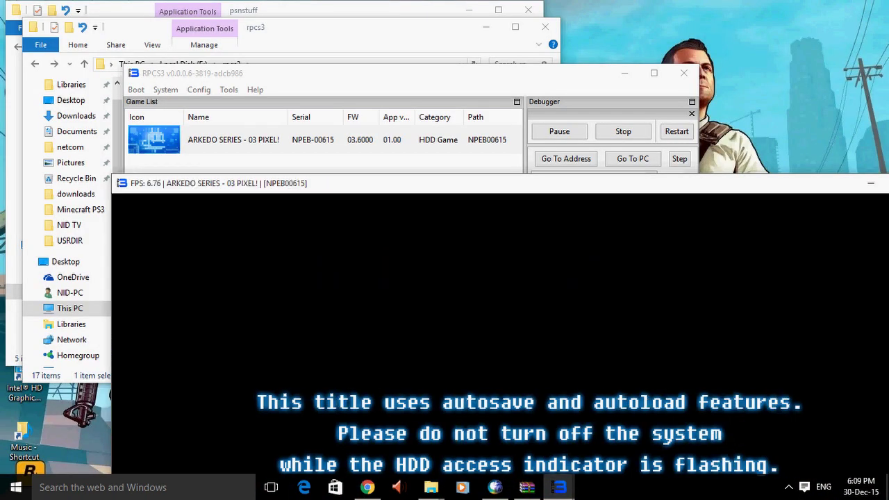
{"action": "key", "text": "super+Up"}
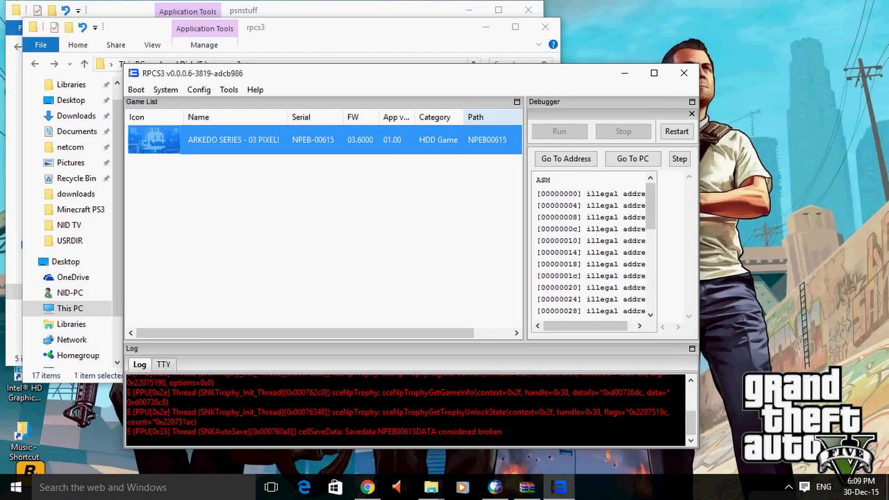
In the emulator's graphics settings, set the renderer to DirectX 12 and save the settings
{"action": "left_click", "coordinate": [199, 89]}
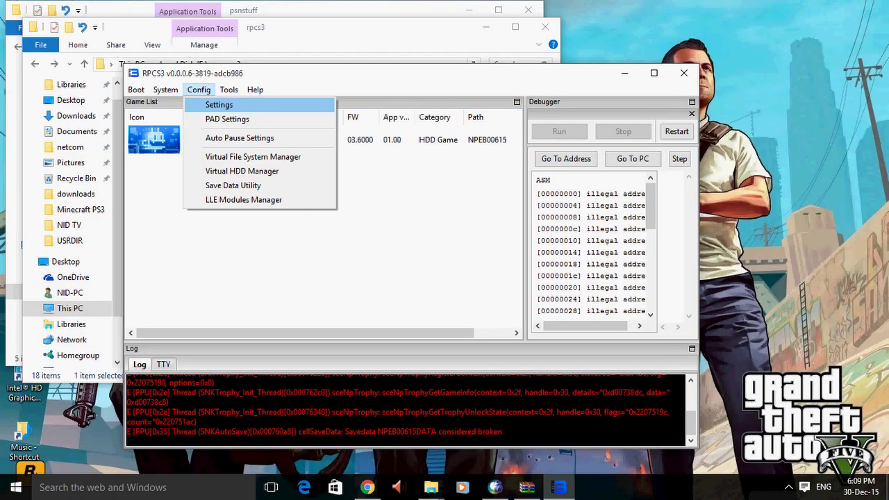
{"action": "key", "text": "Return"}
{"action": "key", "text": "ctrl+Tab"}
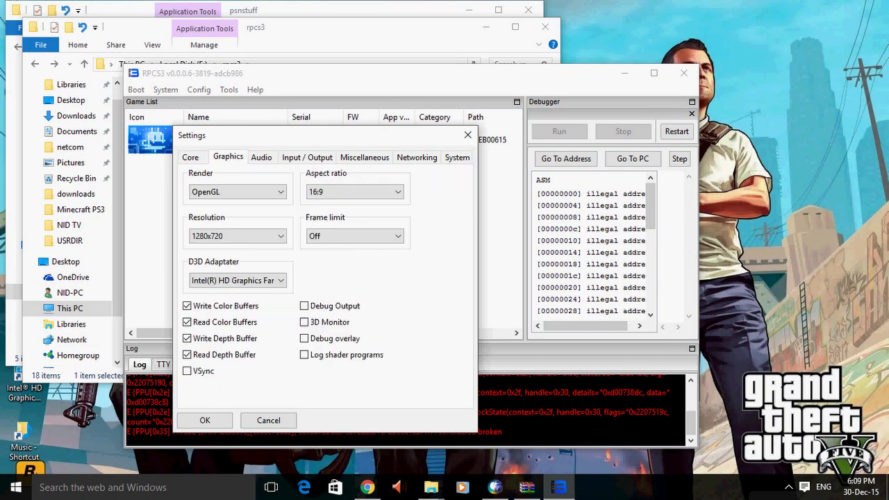
{"action": "key", "text": "Down"}
{"action": "key", "text": "Tab"}
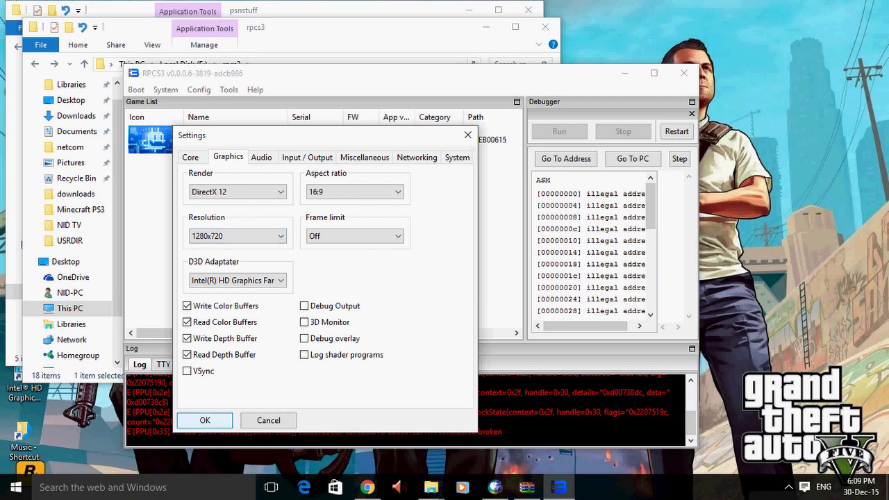
{"action": "key", "text": "space"}
{"action": "right_click", "coordinate": [254, 146]}
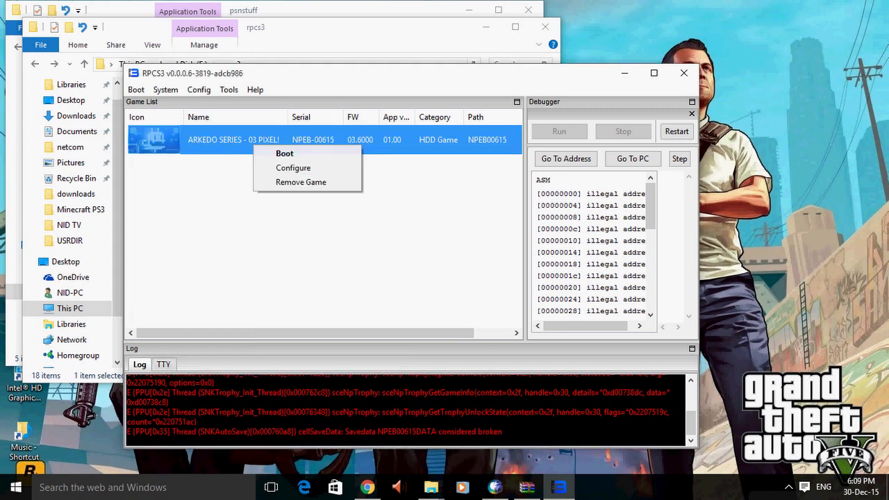
{"action": "key", "text": "Escape"}
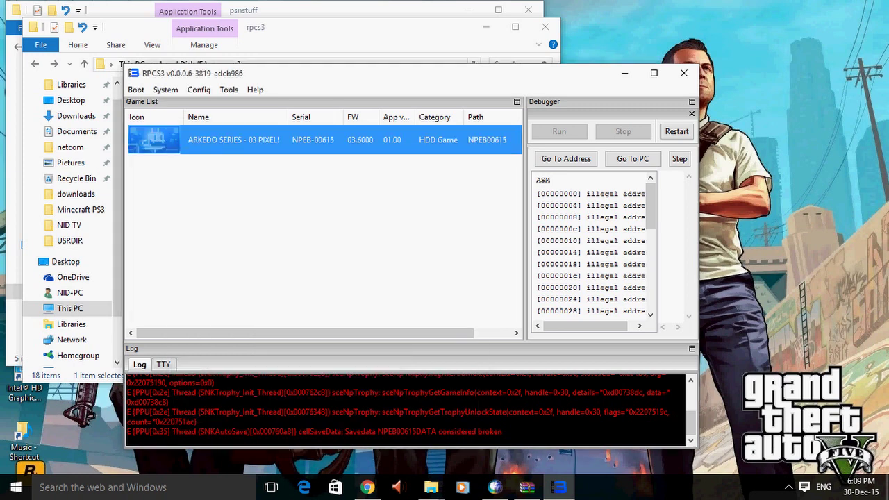